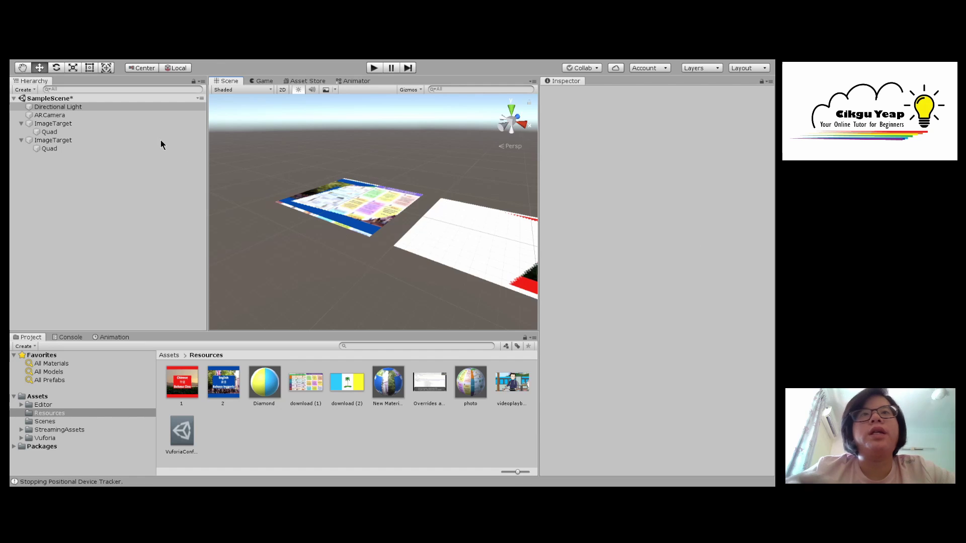
# Orbit to both image targets, then play, stop and replay the AR scene for webcam testing.
pyautogui.press('alt')
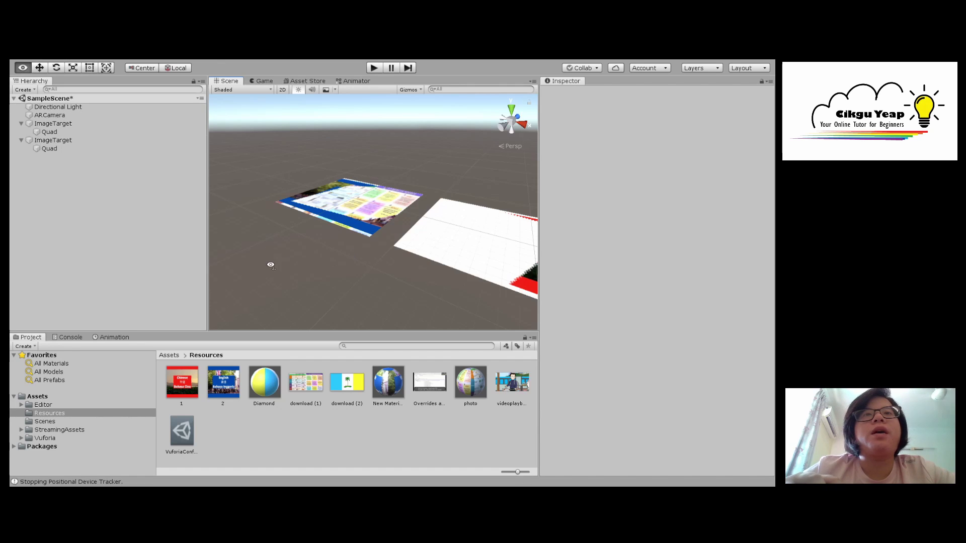
pyautogui.moveTo(396, 259)
pyautogui.keyDown('alt'); pyautogui.mouseDown()
pyautogui.moveTo(345, 246)
pyautogui.moveTo(337, 276)
pyautogui.moveTo(391, 263)
pyautogui.mouseUp(); pyautogui.keyUp('alt')
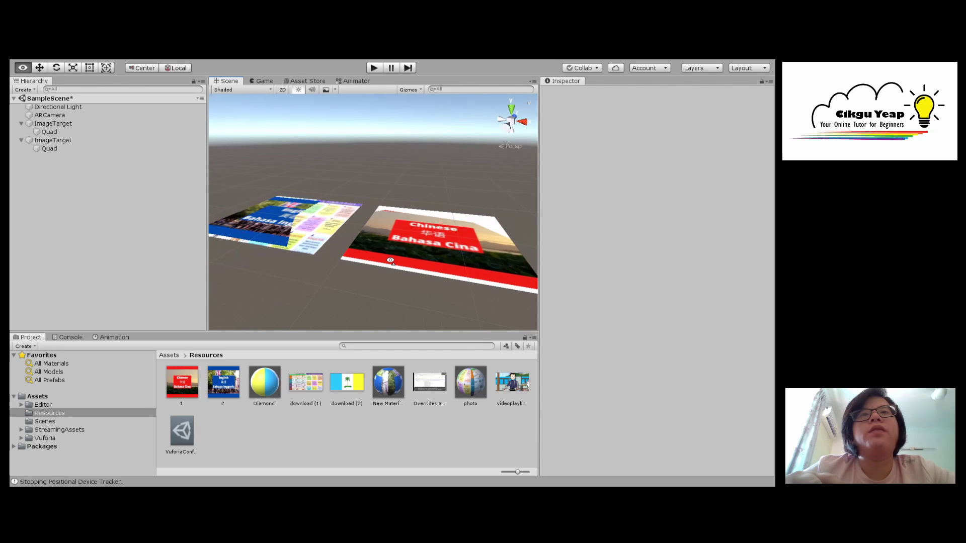
pyautogui.scroll(-5, 361, 280)
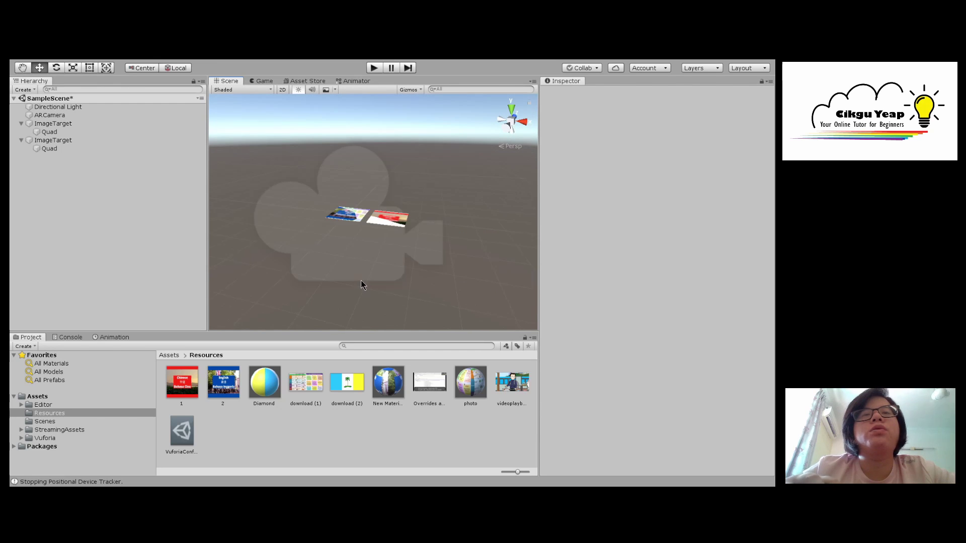
pyautogui.scroll(3, 408, 275)
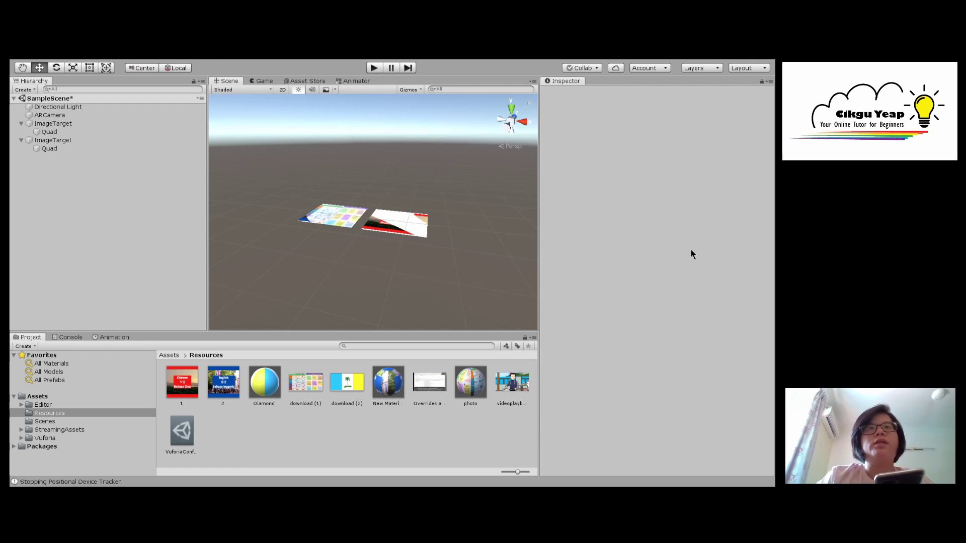
pyautogui.click(373, 67)
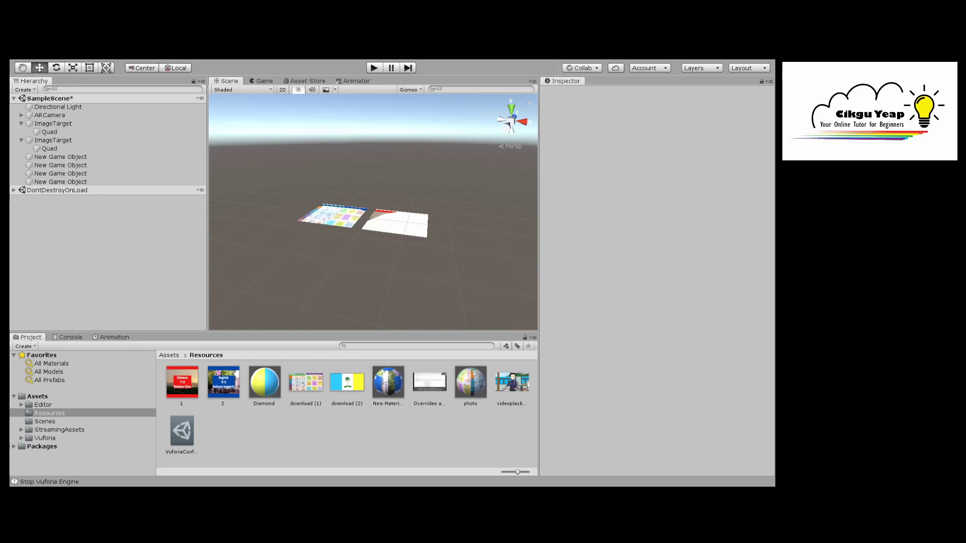
pyautogui.hotkey('ctrl', 'p')
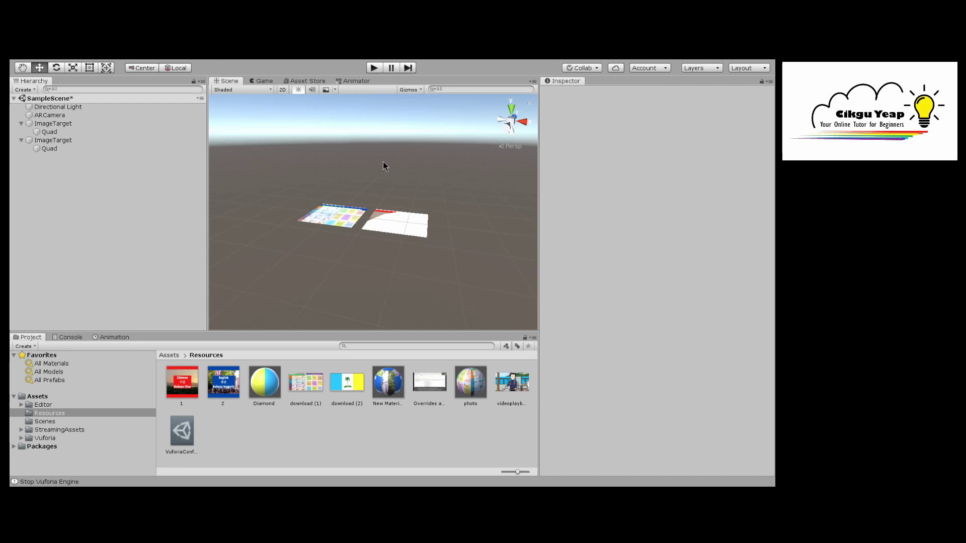
pyautogui.click(374, 70)
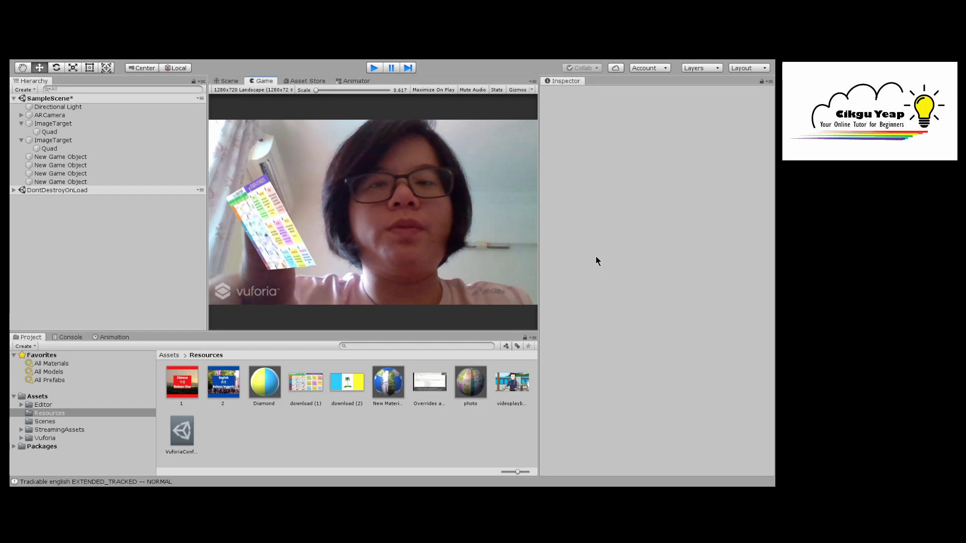
# Exit Play mode to stop the running AR scene.
pyautogui.hotkey('ctrl', 'p')
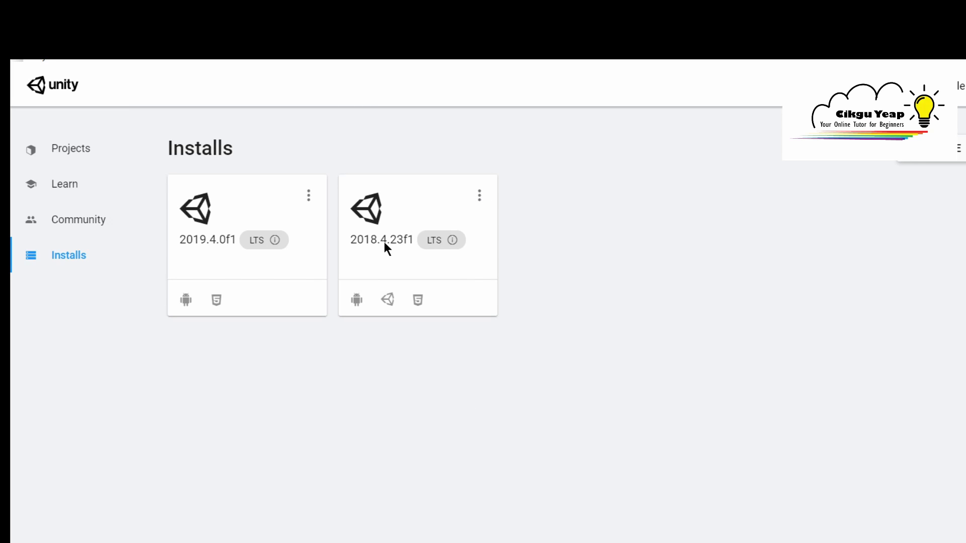
# Check the 2018.4.23f1 install's modules for Vuforia AR support, then return to Projects.
pyautogui.click(478, 196)
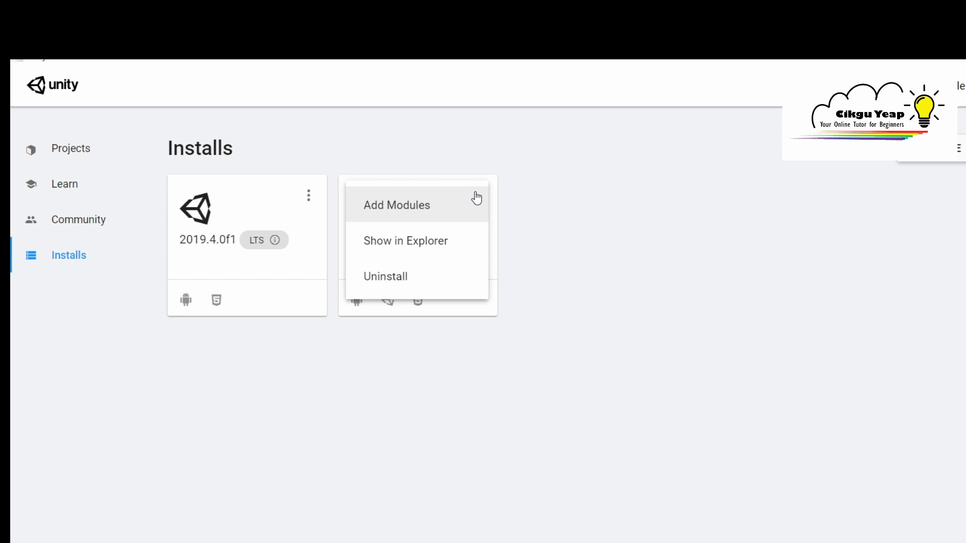
pyautogui.click(412, 222)
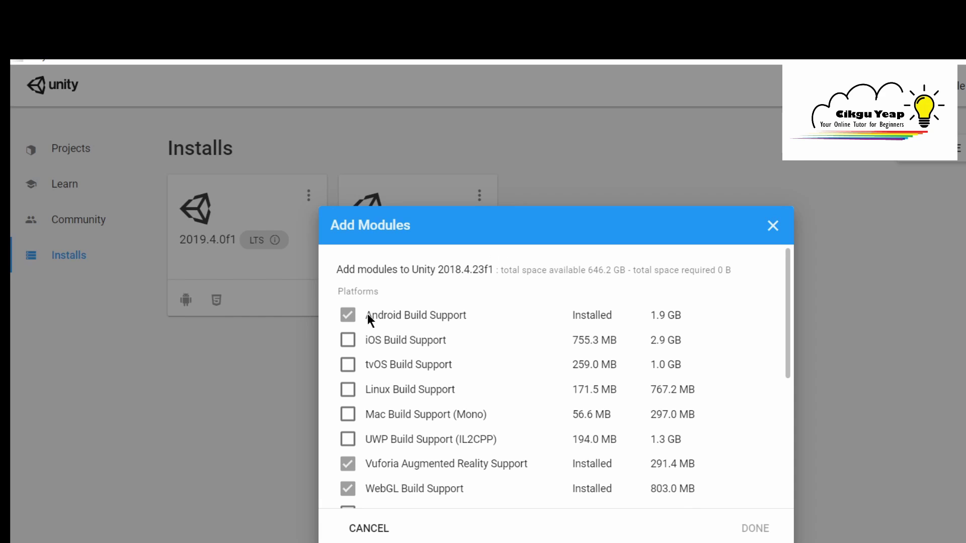
pyautogui.click(773, 226)
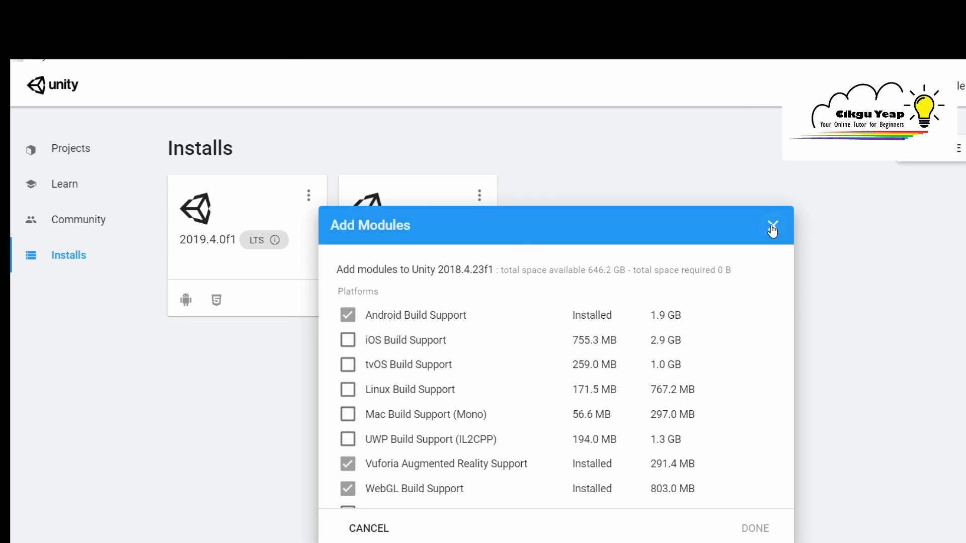
pyautogui.click(71, 141)
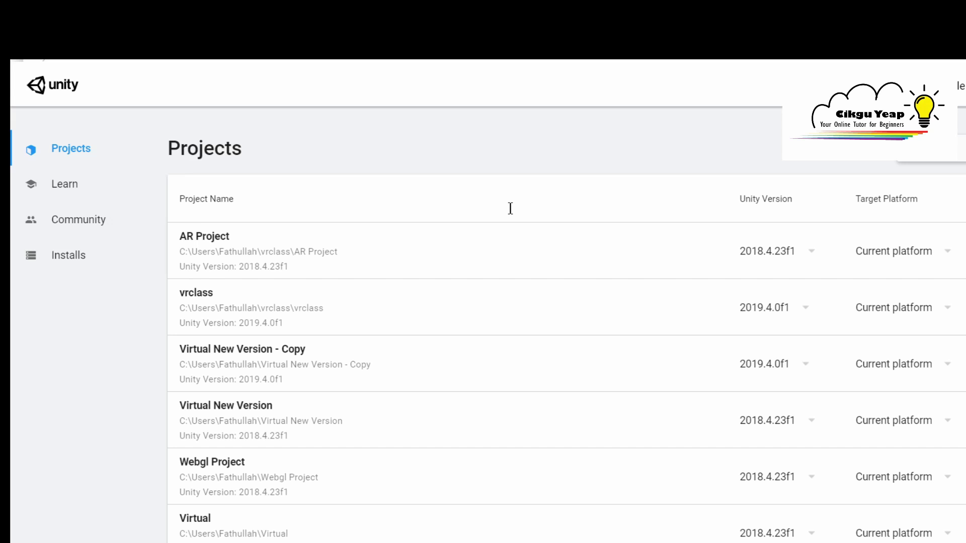
# Open Ar Project 2 from the Unity Hub projects list.
pyautogui.click(718, 479)
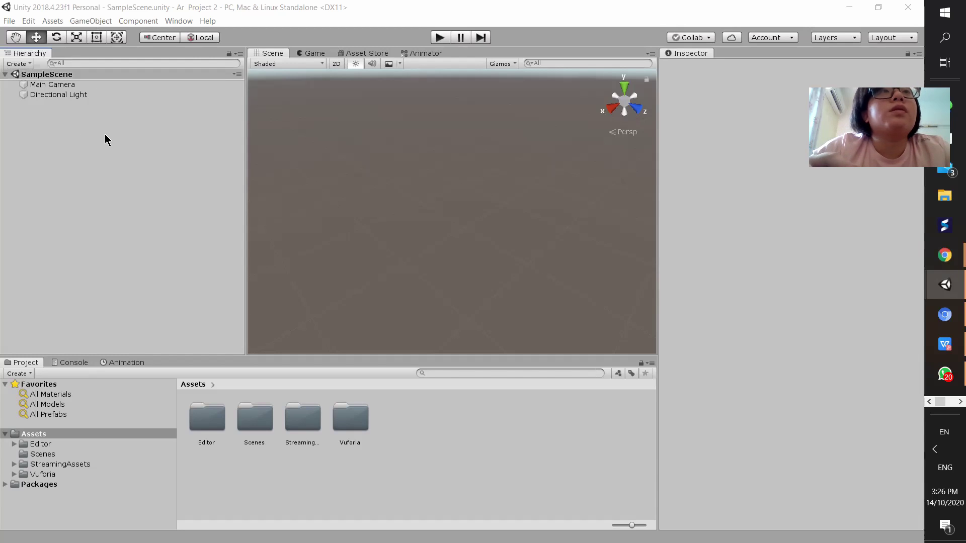
# Add a Vuforia AR Camera from GameObject > Vuforia Engine and delete the Main Camera.
pyautogui.click(82, 22)
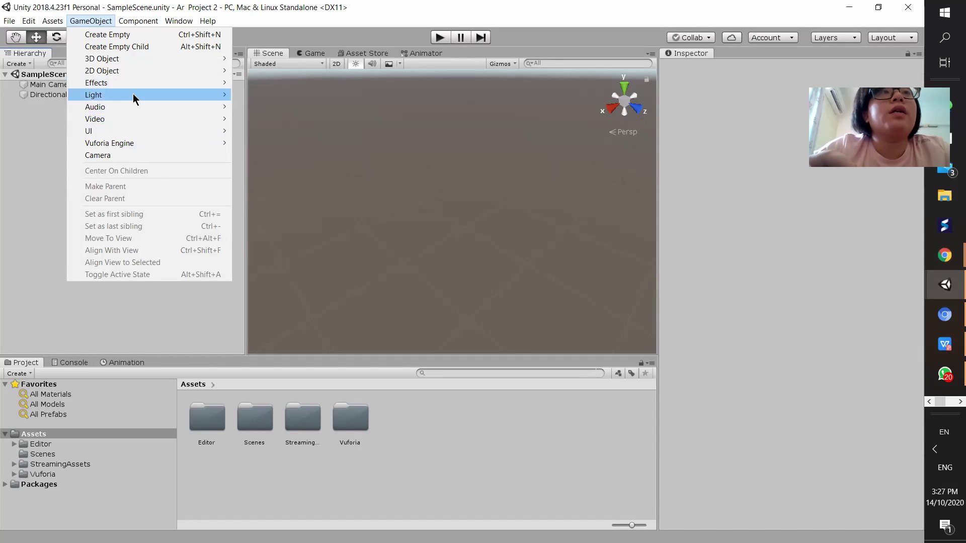
pyautogui.moveTo(153, 144)
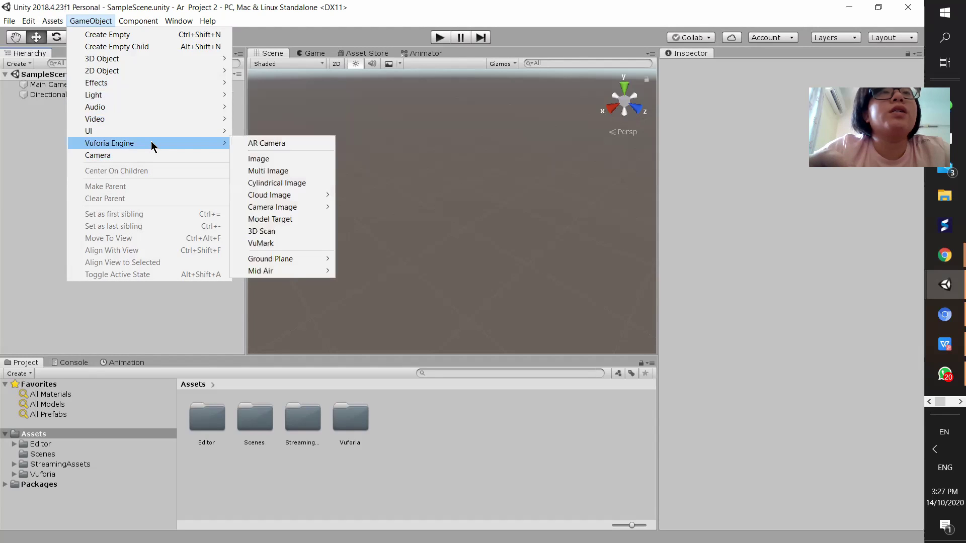
pyautogui.click(268, 145)
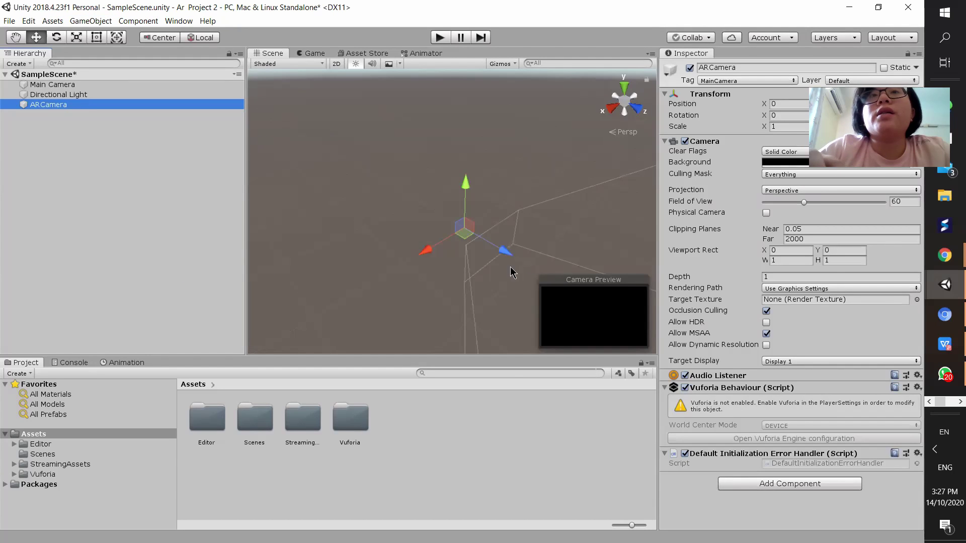
pyautogui.keyDown('alt'); pyautogui.moveTo(572, 243); pyautogui.dragTo(507, 242); pyautogui.keyUp('alt')
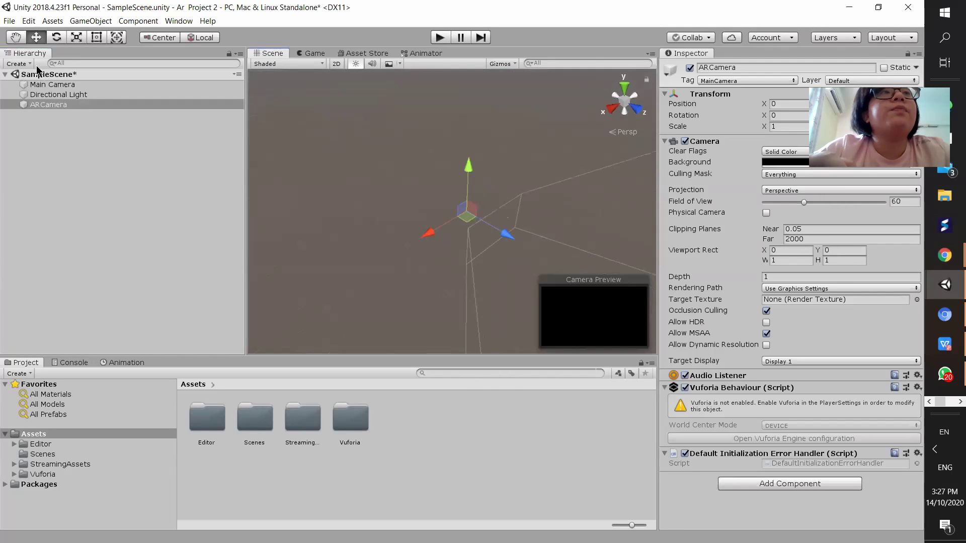
pyautogui.click(52, 85)
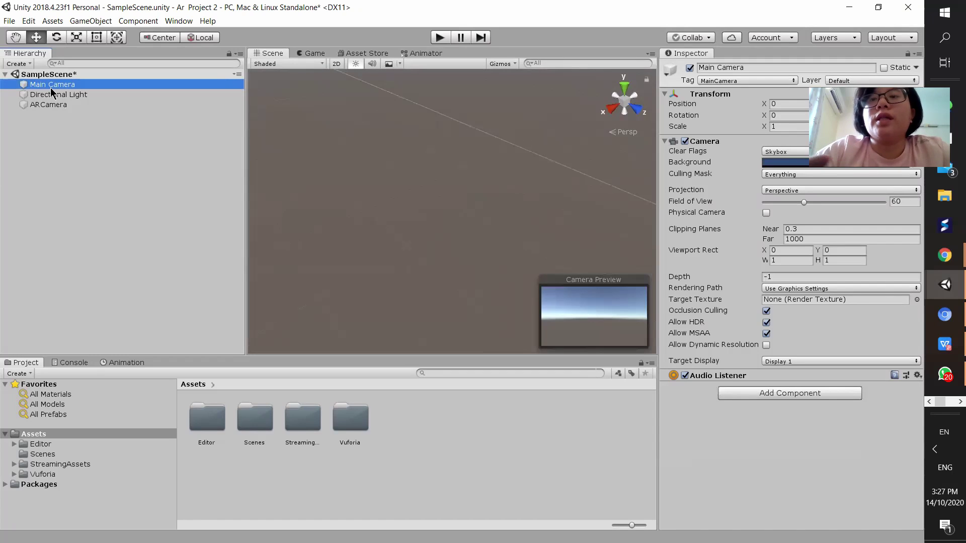
pyautogui.press('Delete')
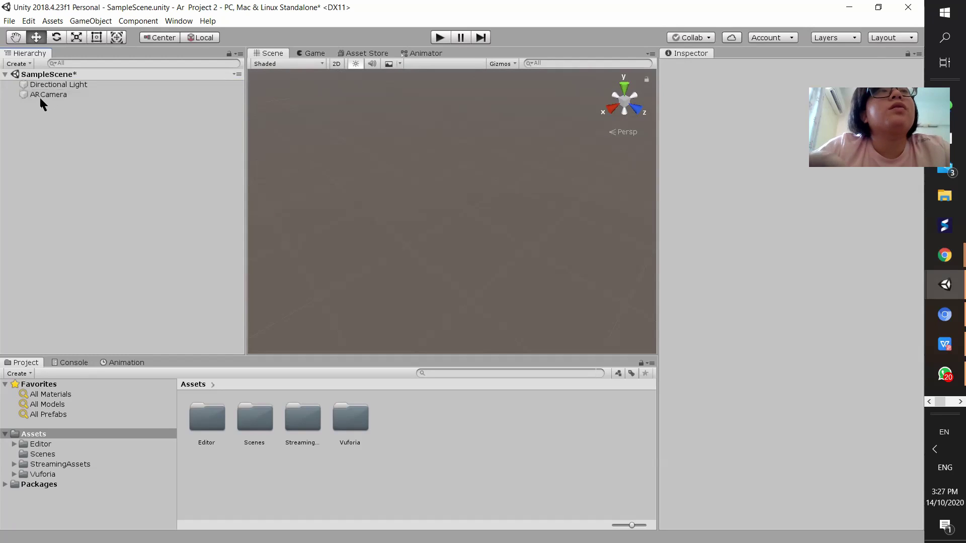
# Create a Vuforia Image target under ARCamera and select it in the Scene view.
pyautogui.click(45, 97)
pyautogui.rightClick(44, 98)
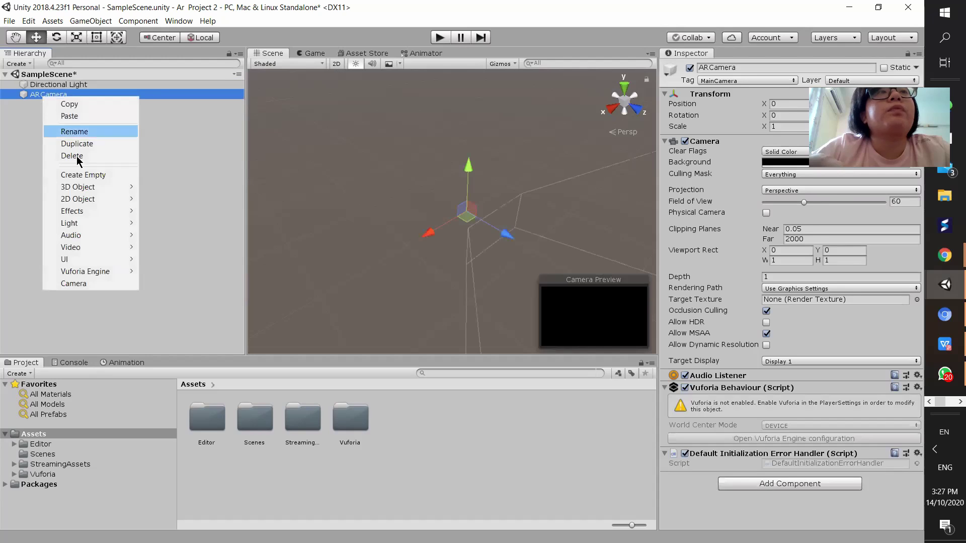
pyautogui.moveTo(122, 276)
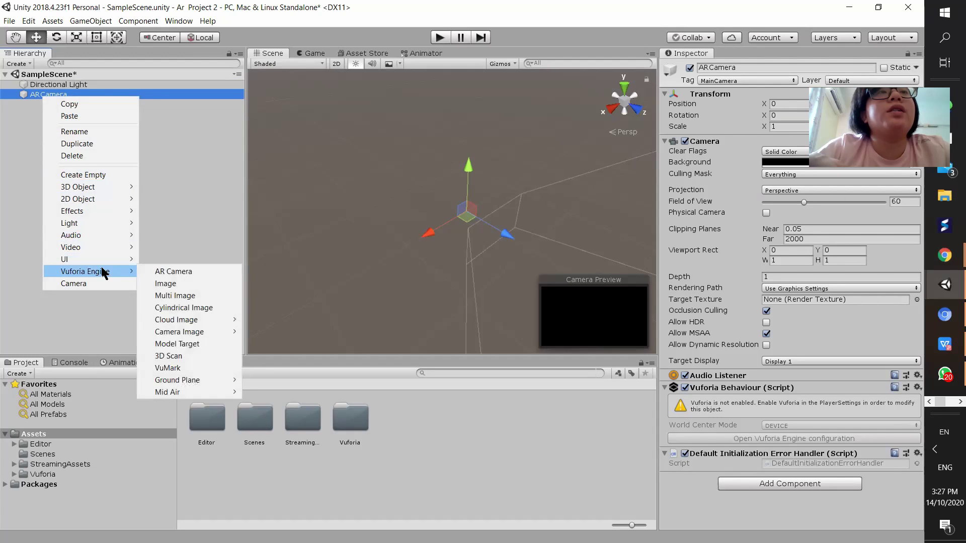
pyautogui.click(156, 283)
pyautogui.click(89, 132)
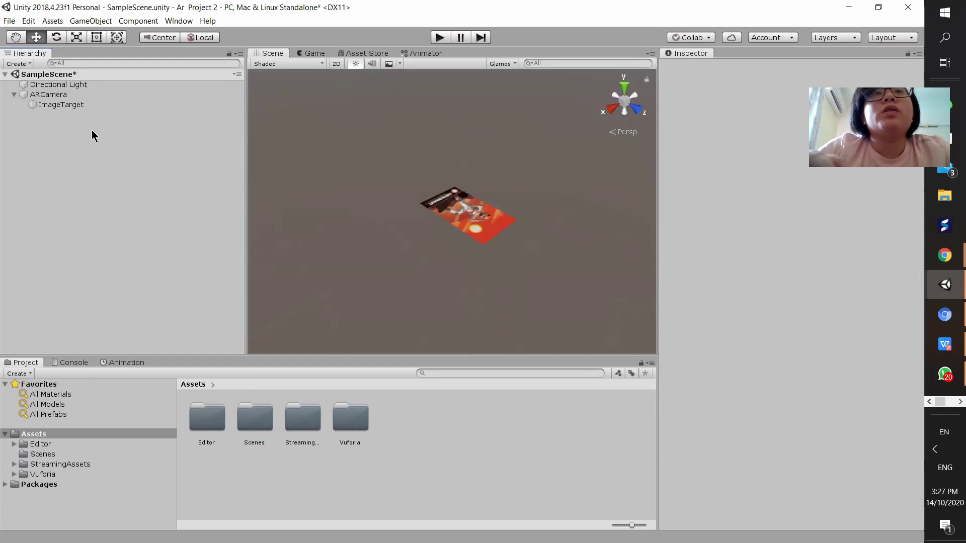
pyautogui.keyDown('alt'); pyautogui.moveTo(401, 257); pyautogui.dragTo(423, 218); pyautogui.keyUp('alt')
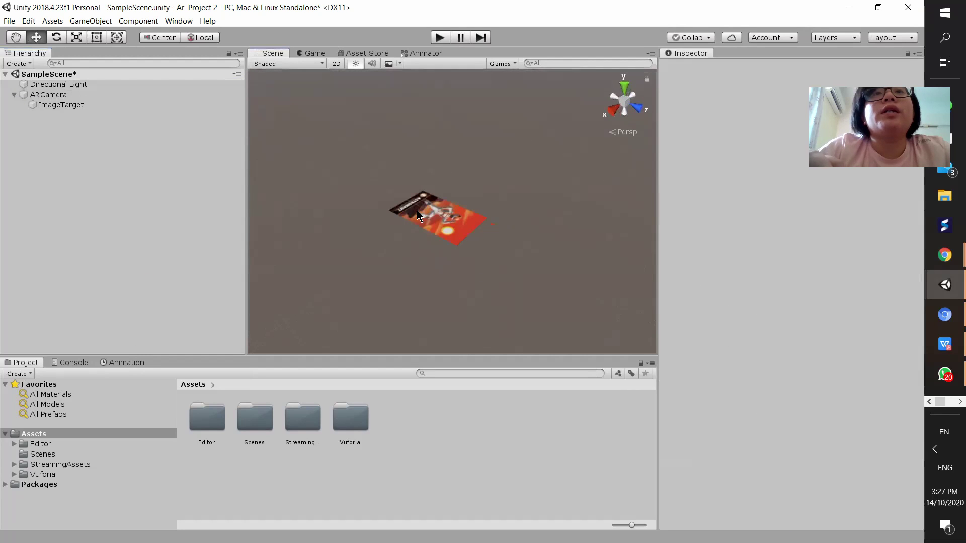
pyautogui.click(417, 210)
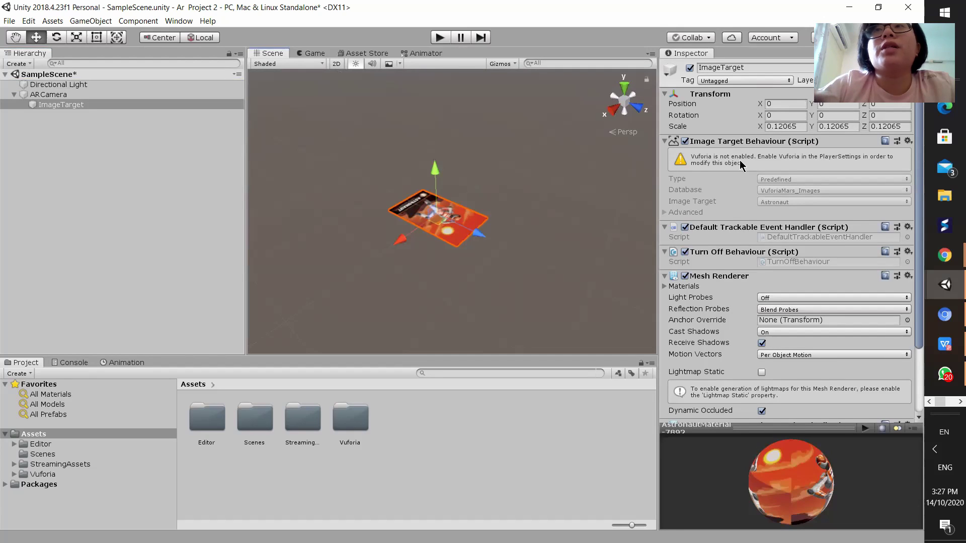
# Open Build Settings and tick Vuforia Augmented Reality Supported in the standalone Player Settings.
pyautogui.click(11, 21)
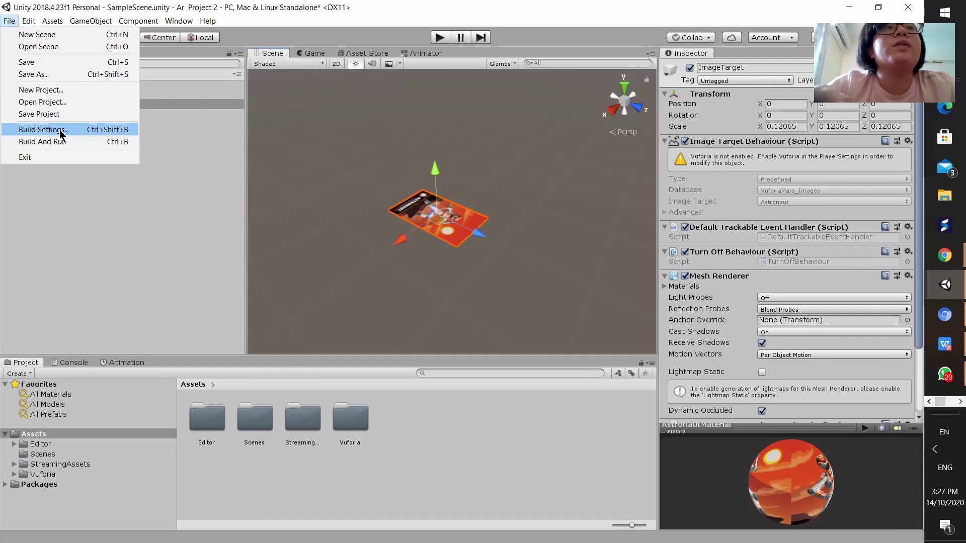
pyautogui.click(44, 129)
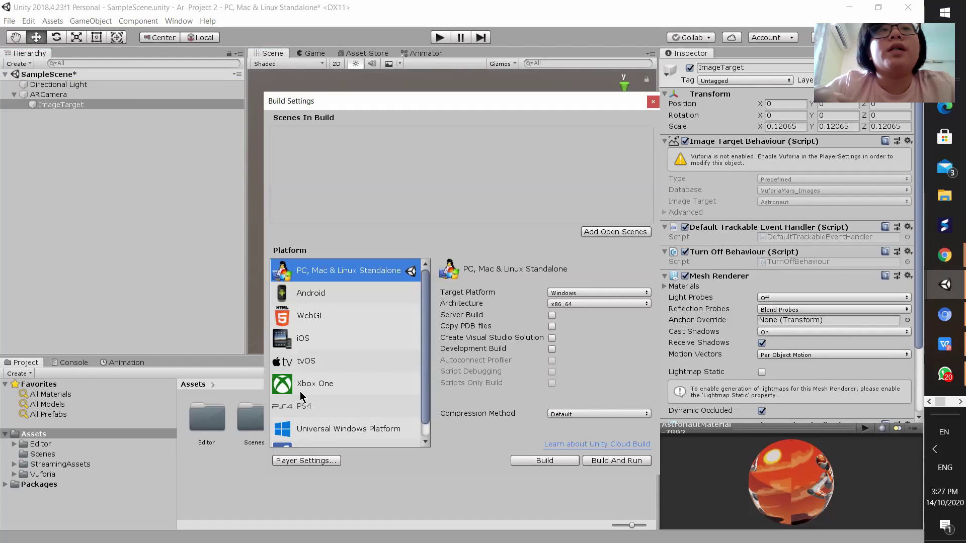
pyautogui.click(304, 460)
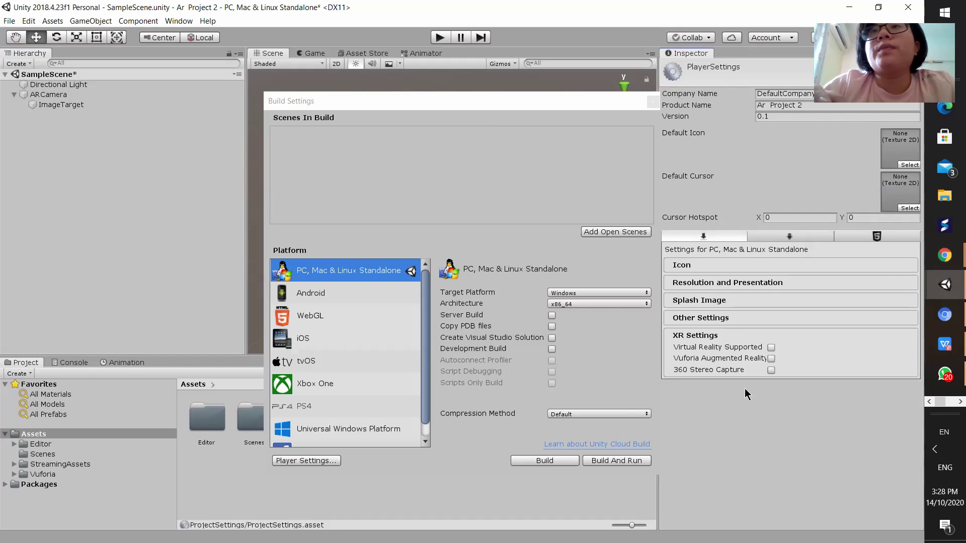
pyautogui.click(554, 113)
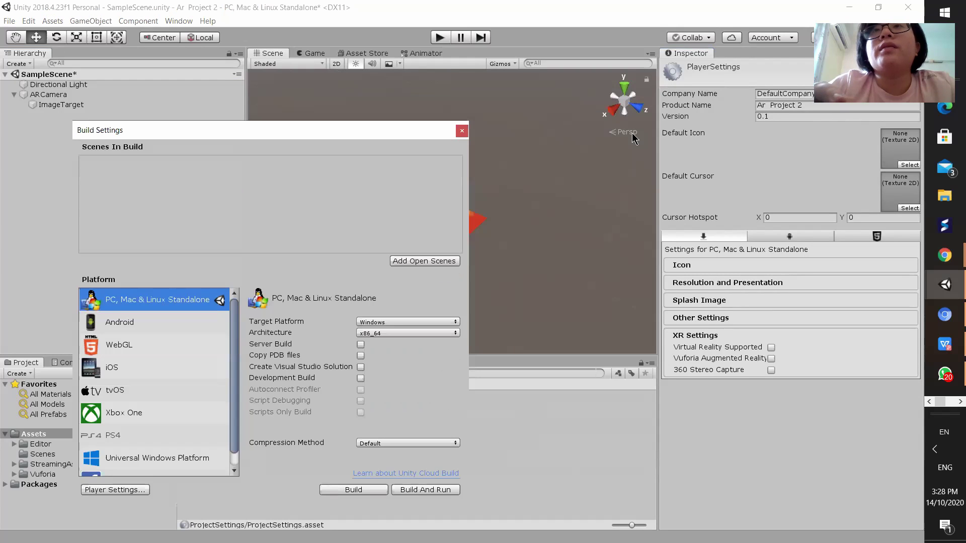
pyautogui.moveTo(654, 166); pyautogui.dragTo(471, 165)
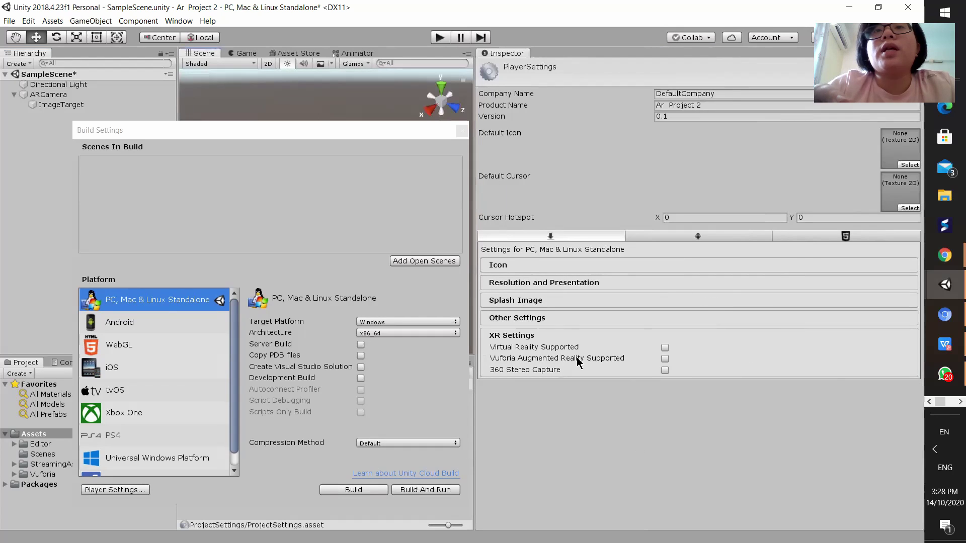
pyautogui.click(664, 358)
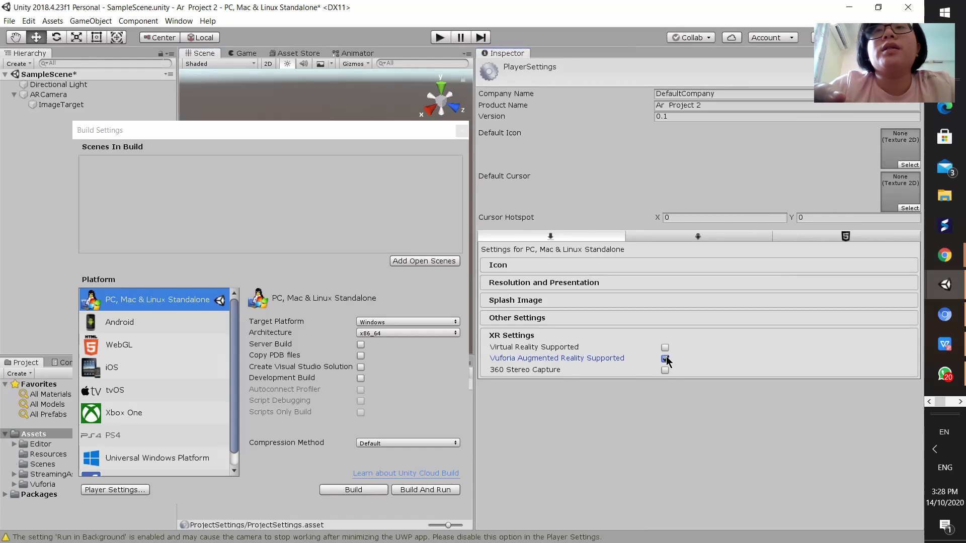
pyautogui.click(473, 155)
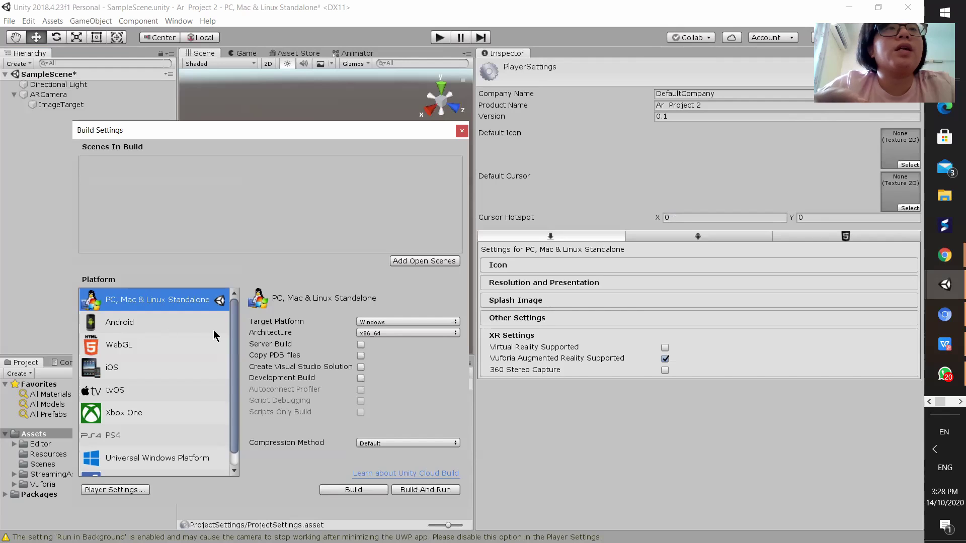
# Switch the build platform to Android, enable Vuforia AR support, and add SampleScene to the build.
pyautogui.click(174, 327)
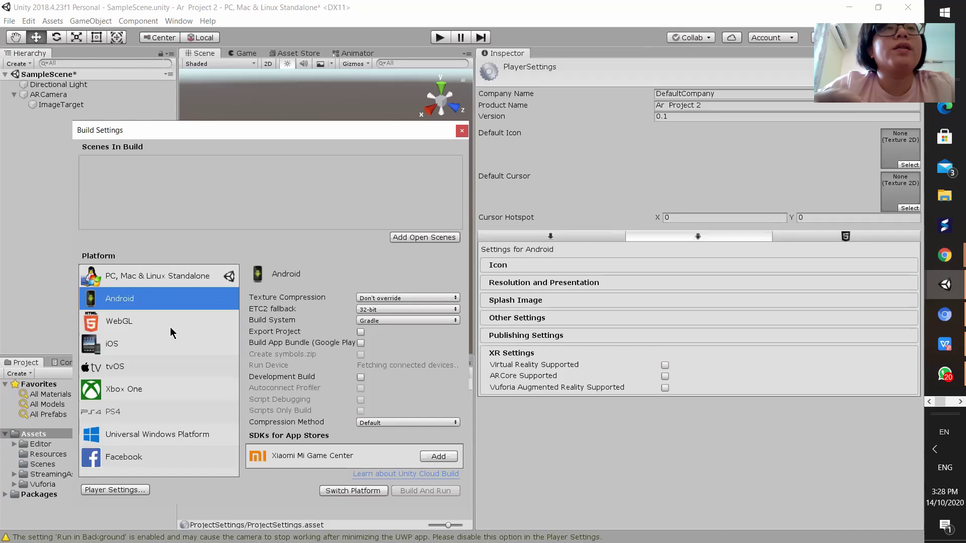
pyautogui.click(361, 491)
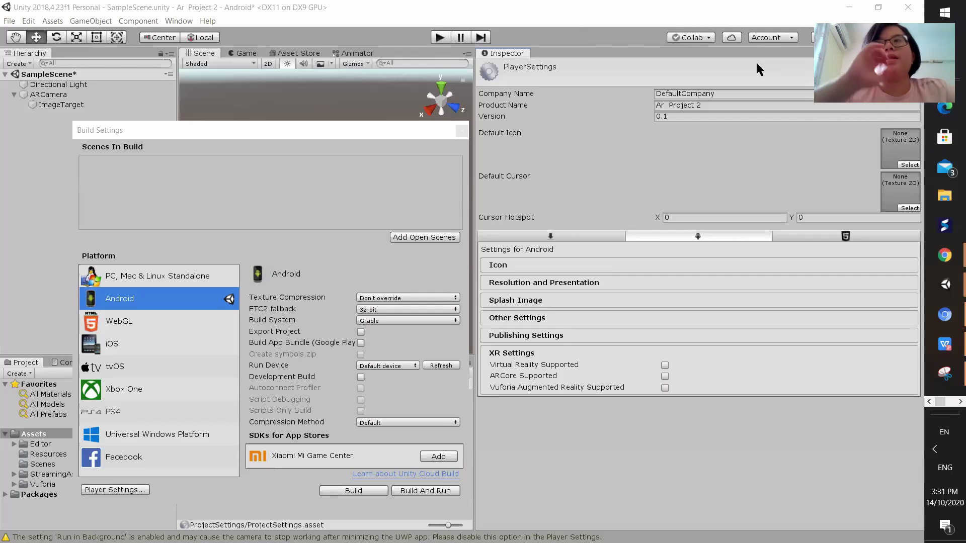
pyautogui.click(664, 377)
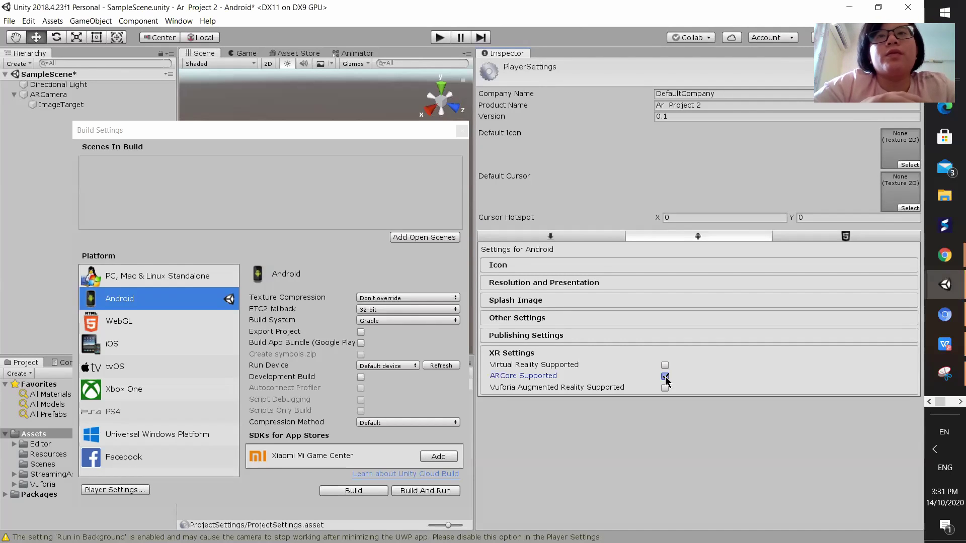
pyautogui.click(665, 377)
pyautogui.click(665, 388)
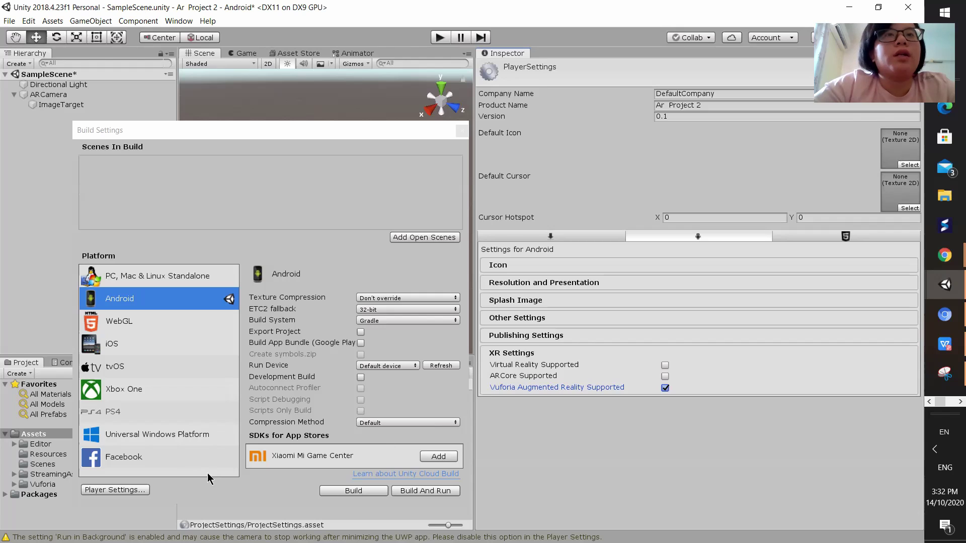
pyautogui.click(430, 237)
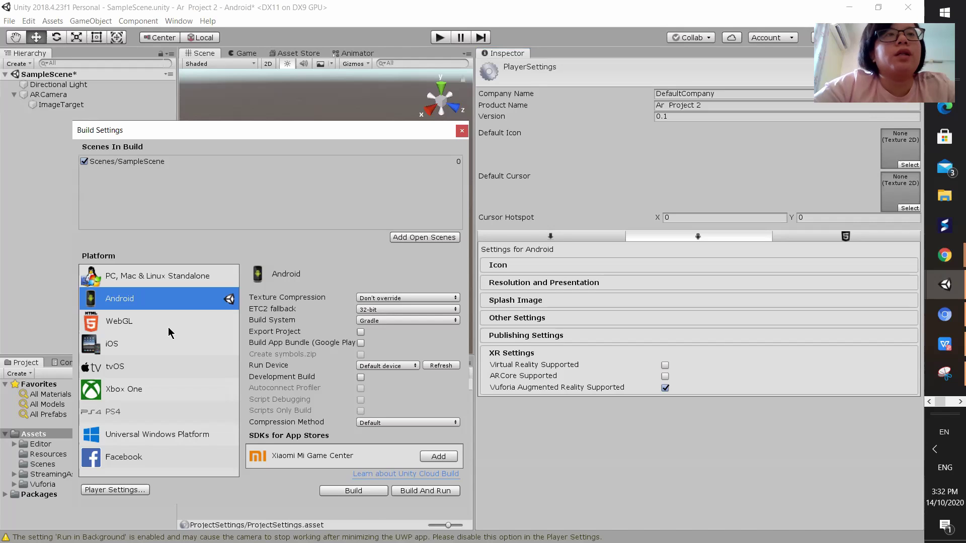
# Close Build Settings, resize the panels, and bring up the ImageTarget's settings in the Inspector.
pyautogui.click(461, 131)
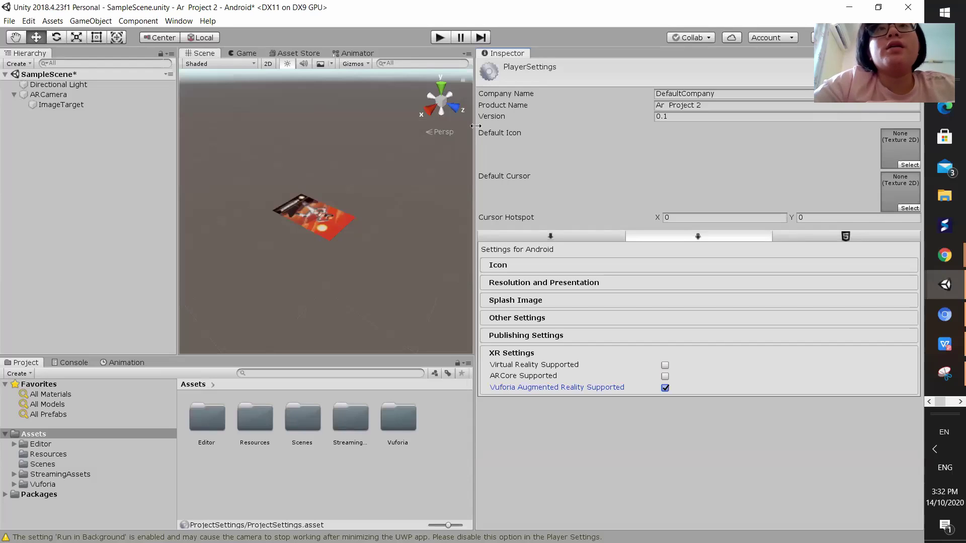
pyautogui.moveTo(636, 130); pyautogui.dragTo(749, 151)
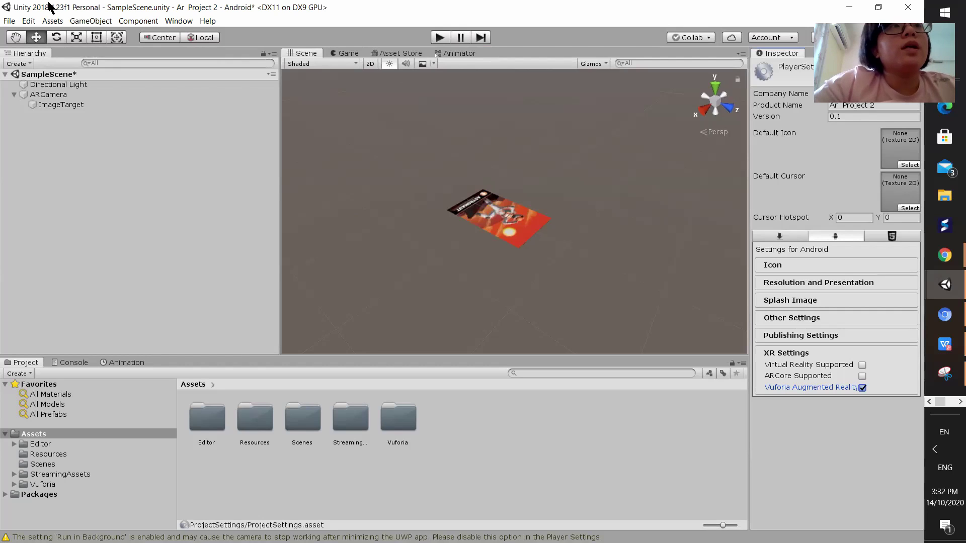
pyautogui.click(59, 104)
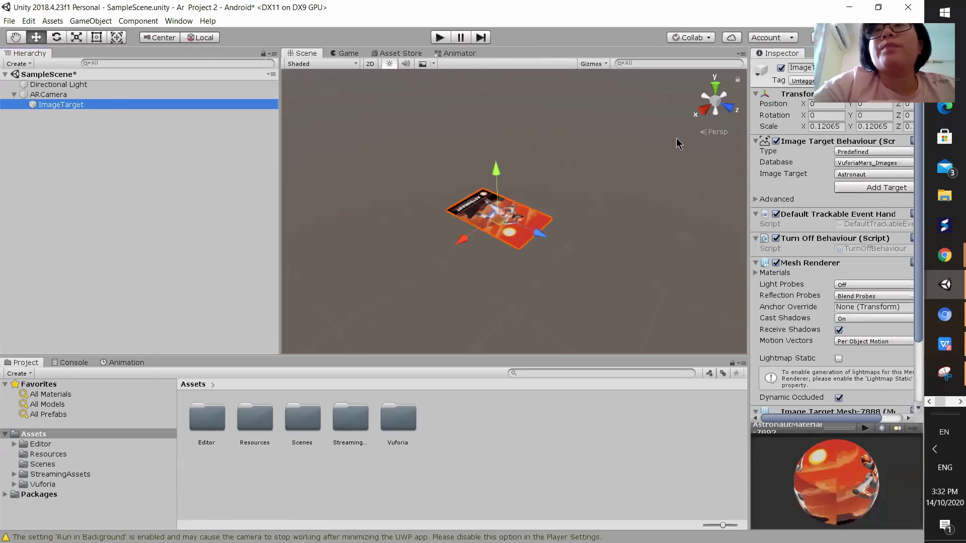
pyautogui.moveTo(749, 149); pyautogui.dragTo(576, 145)
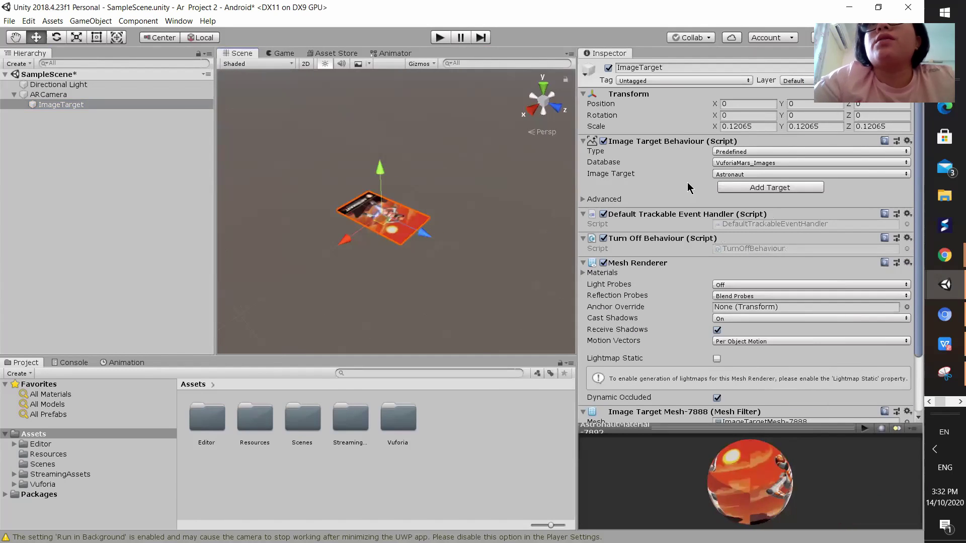
pyautogui.click(739, 187)
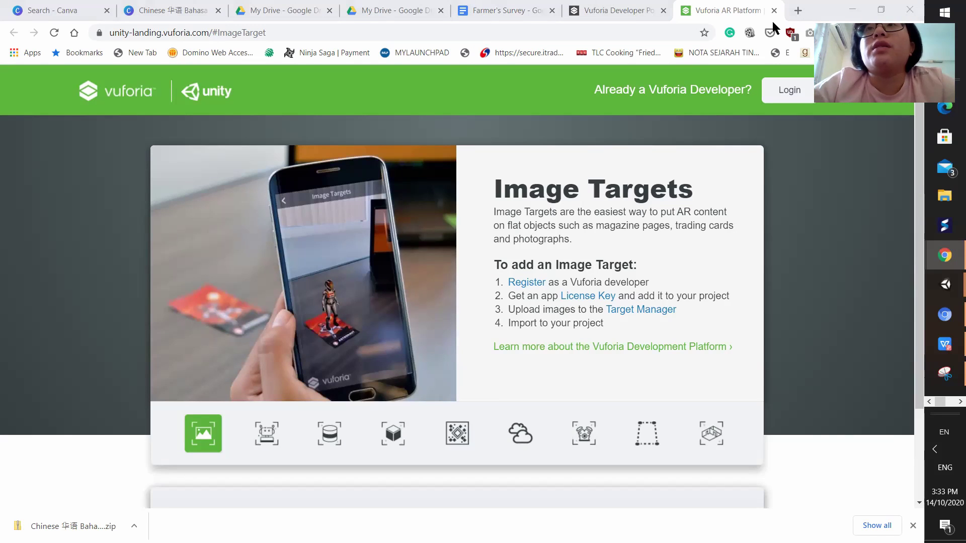
# Log in to the Vuforia Developer Portal with the saved account e-mail and the account password.
pyautogui.click(788, 90)
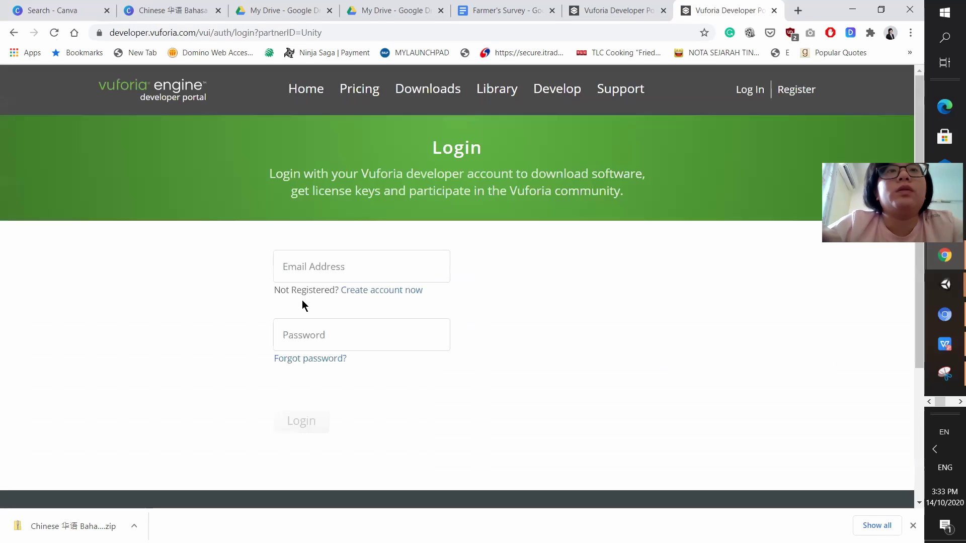
pyautogui.click(323, 265)
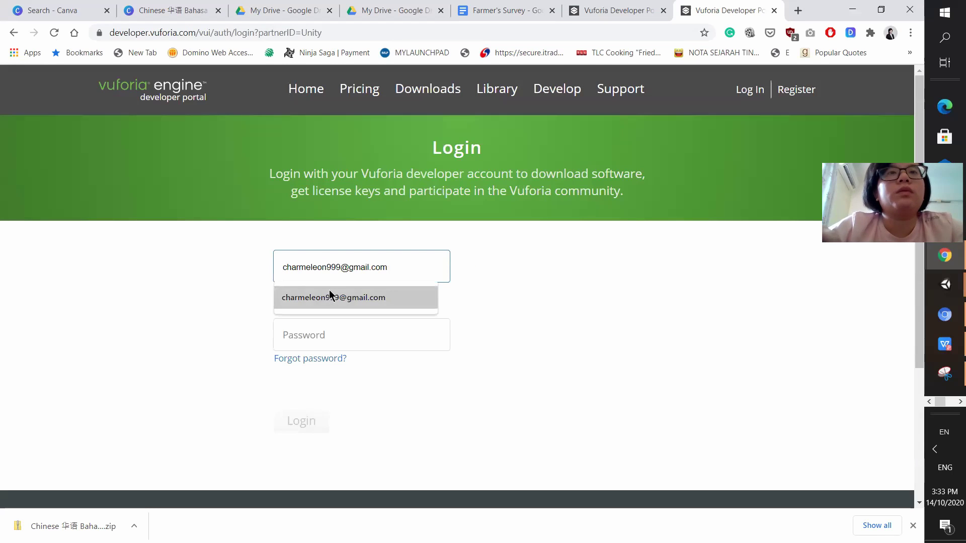
pyautogui.click(329, 297)
pyautogui.click(361, 332)
pyautogui.write('•')
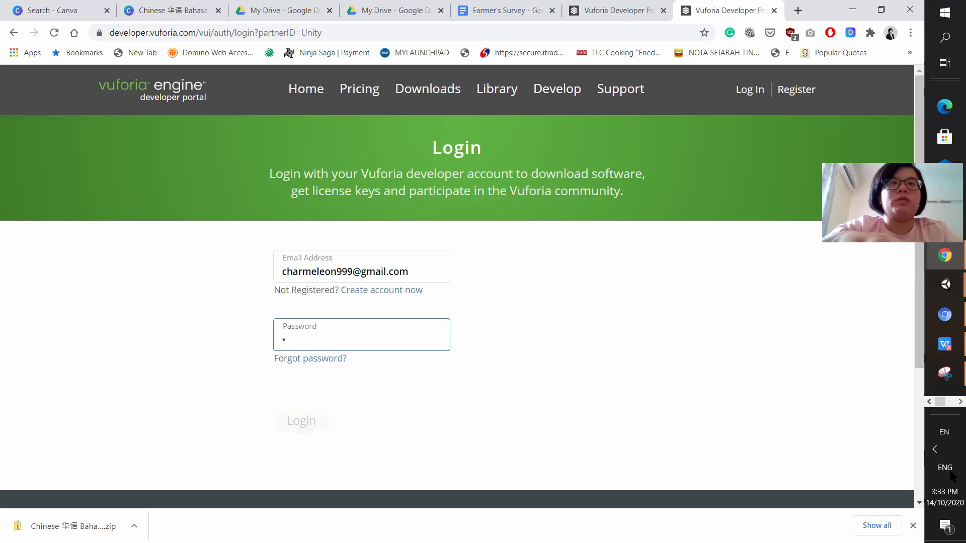
pyautogui.write('•••••••••••')
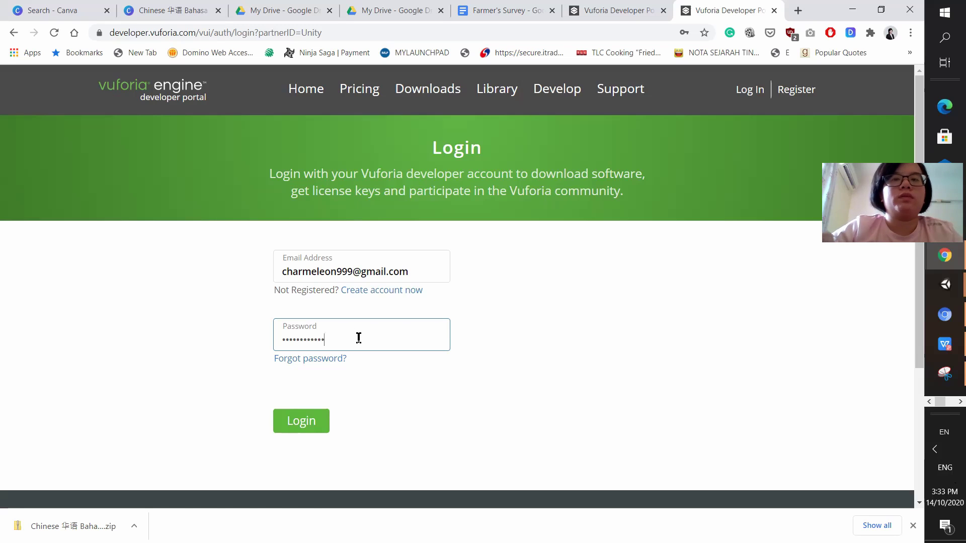
pyautogui.click(316, 421)
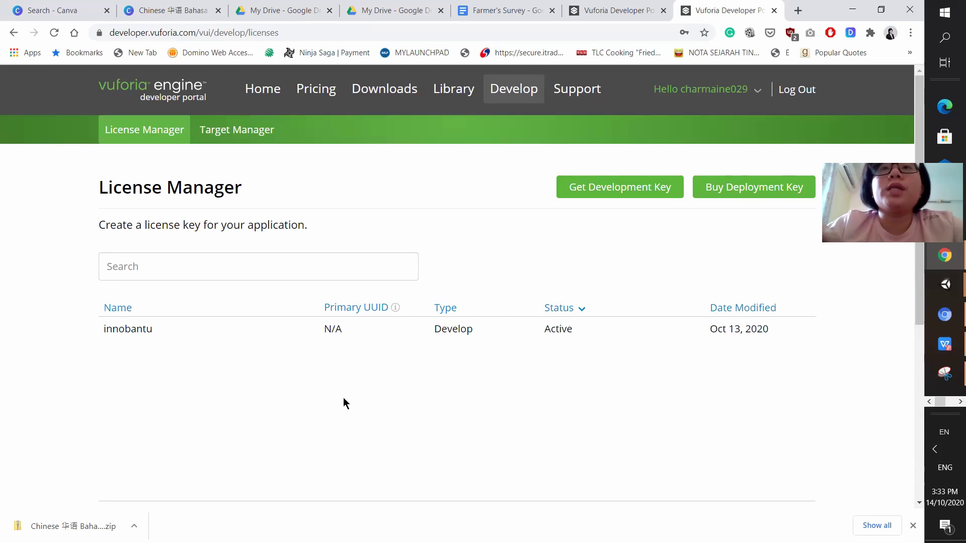
# Review the innobantu license, then go back to the License Manager for a new development key.
pyautogui.click(178, 333)
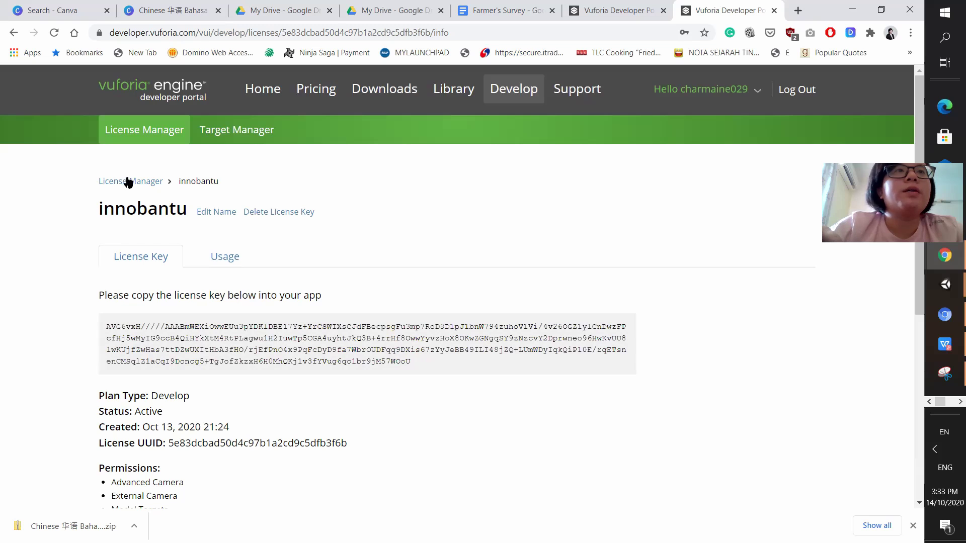
pyautogui.scroll(-5, 161, 400)
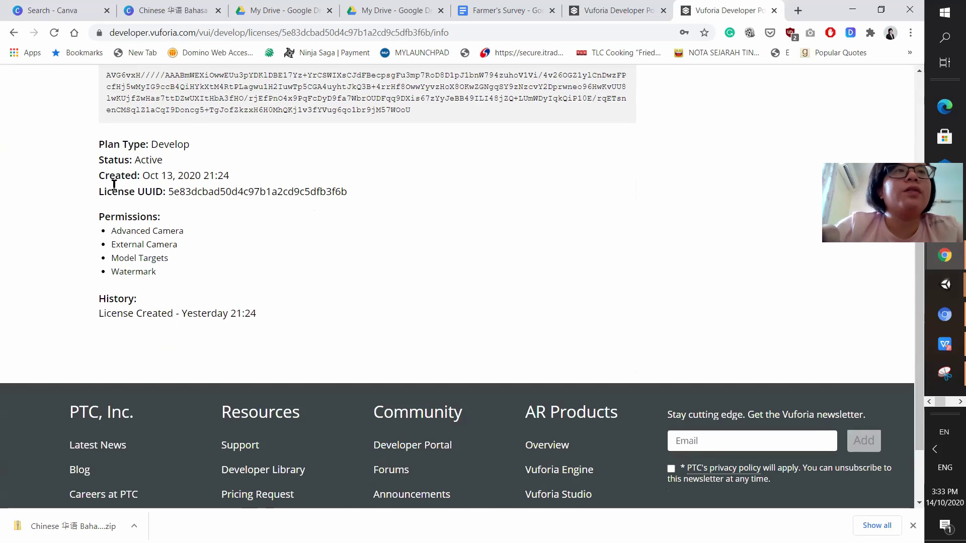
pyautogui.scroll(5, 114, 185)
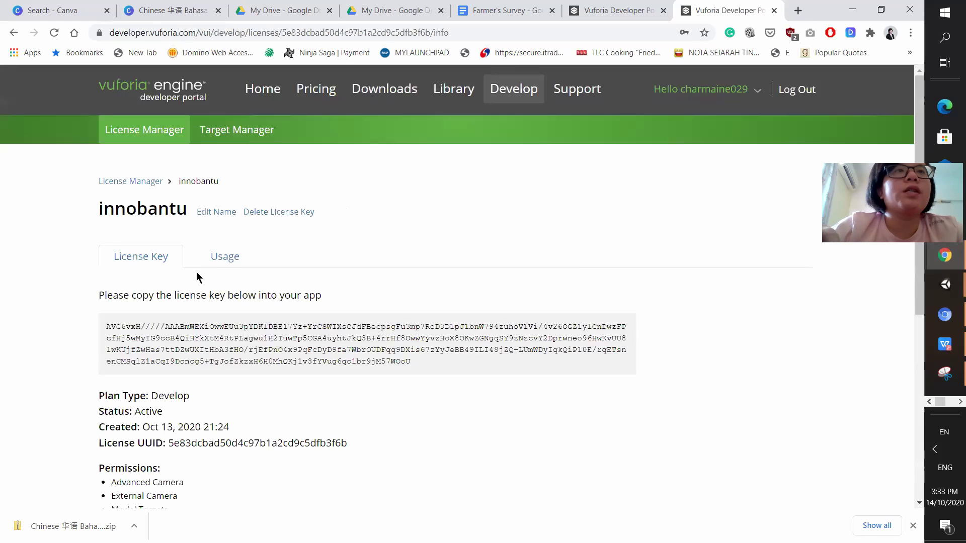
pyautogui.click(133, 181)
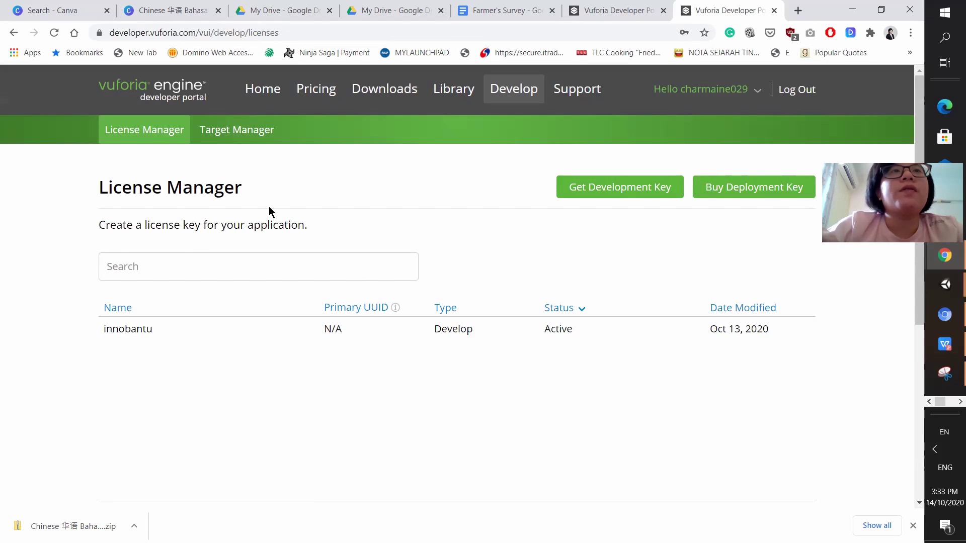
pyautogui.click(627, 189)
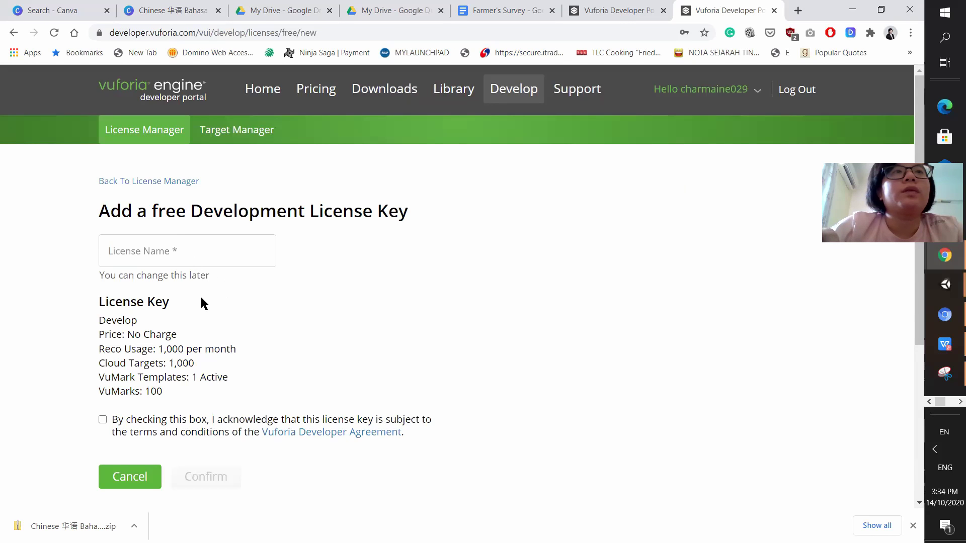
# Name the new development license 'Ar project 2', accept the terms and confirm.
pyautogui.click(180, 257)
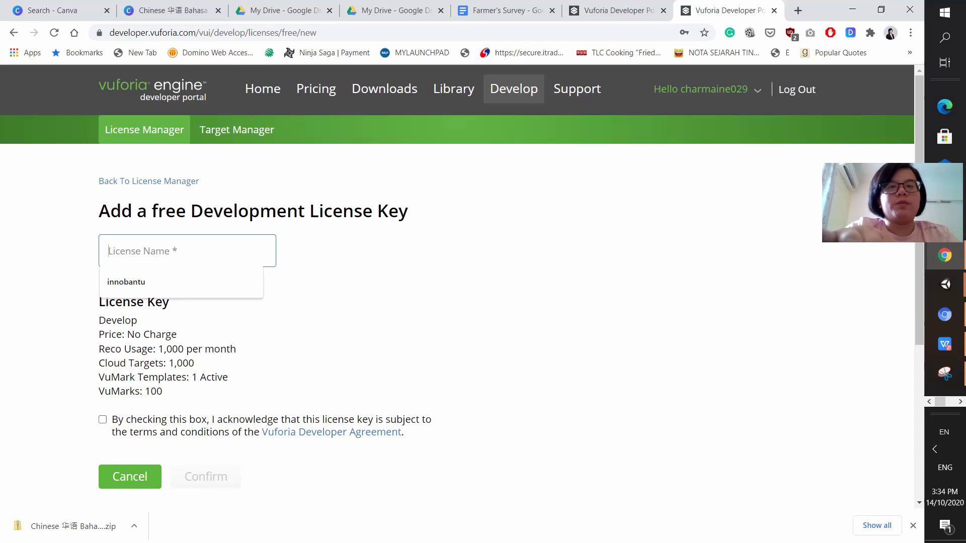
pyautogui.write('AR Tut')
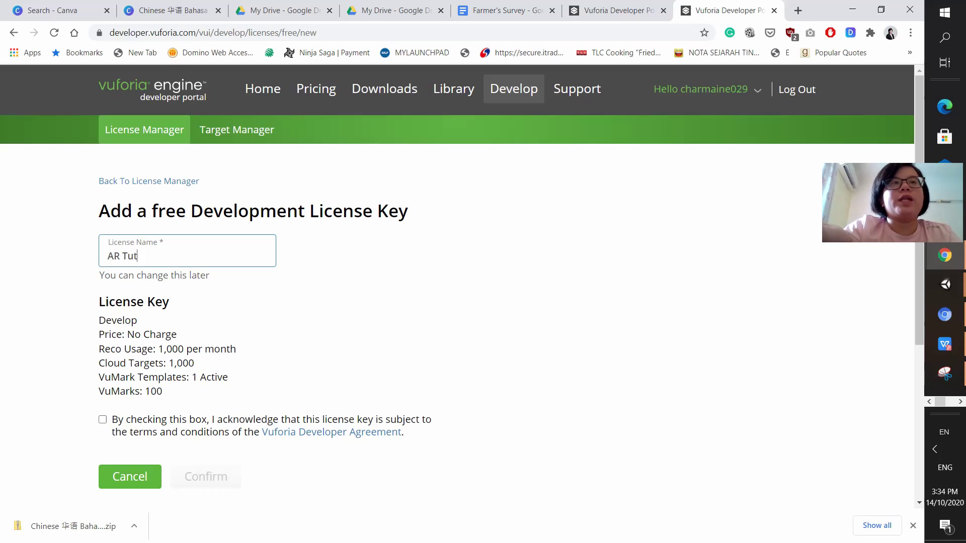
pyautogui.hotkey('ctrl', 'a')
pyautogui.press('BackSpace')
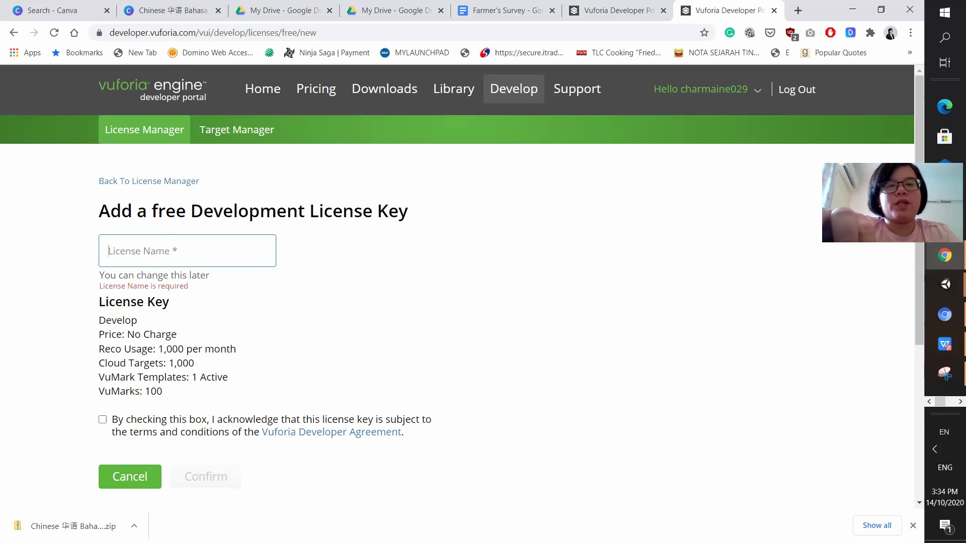
pyautogui.write('Ar project 2')
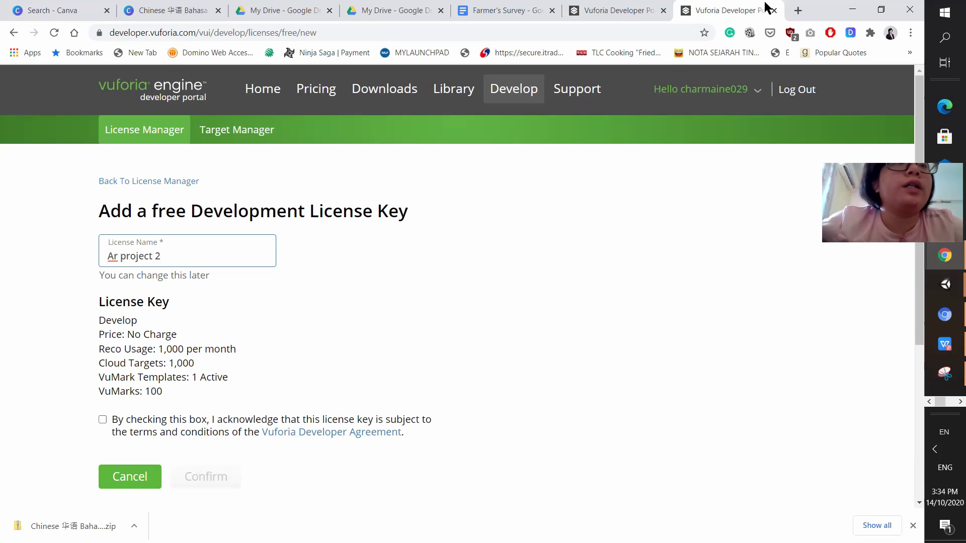
pyautogui.click(102, 420)
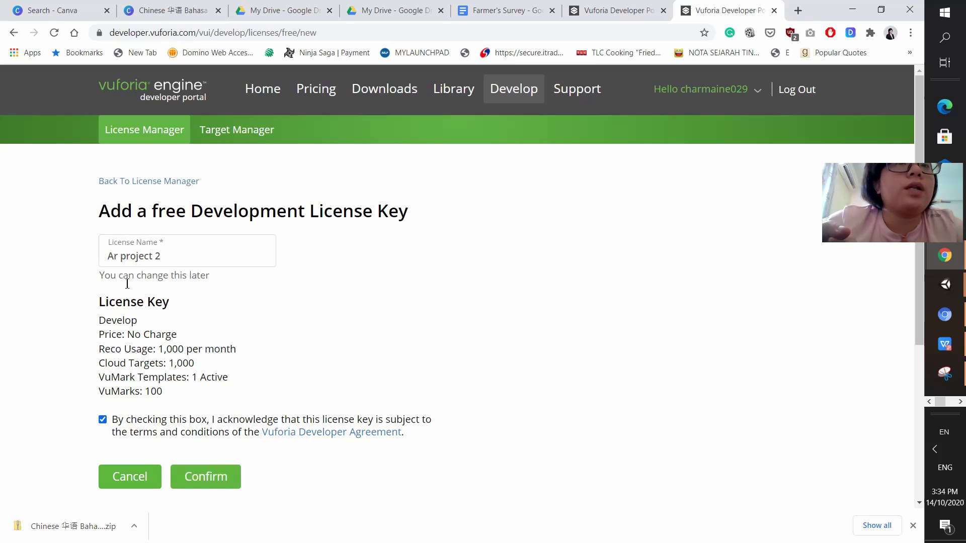
pyautogui.click(205, 479)
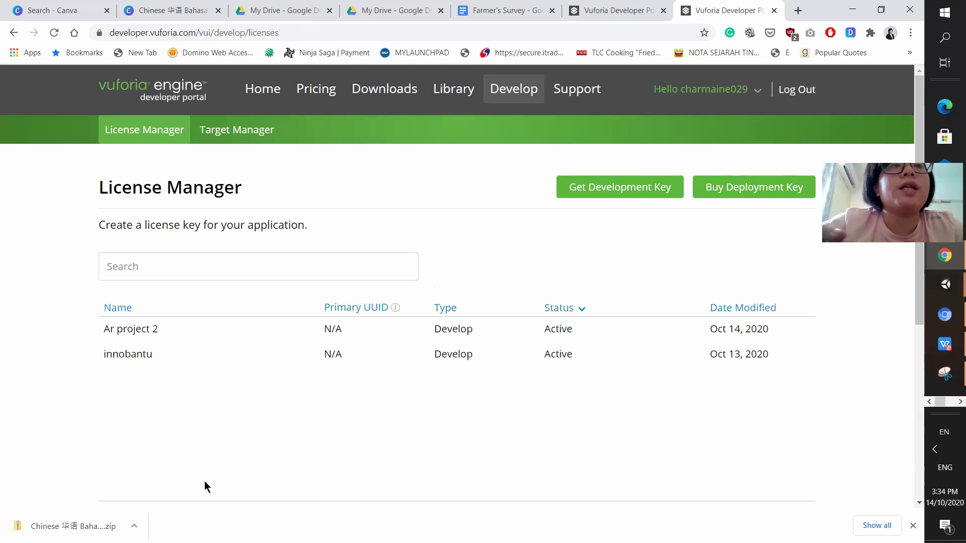
# Show the Ar project 2 license key, then return to the Unity editor.
pyautogui.click(237, 336)
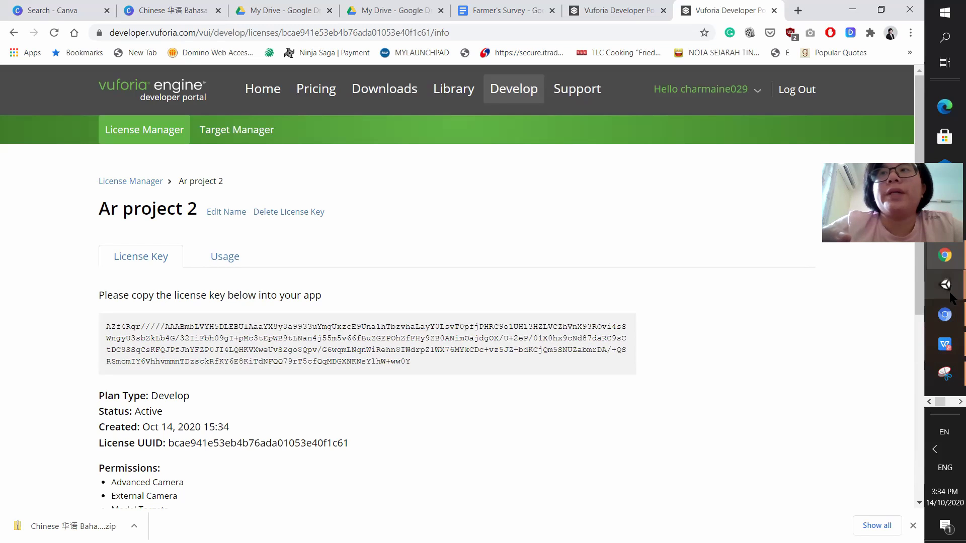
pyautogui.moveTo(943, 286)
pyautogui.click(855, 335)
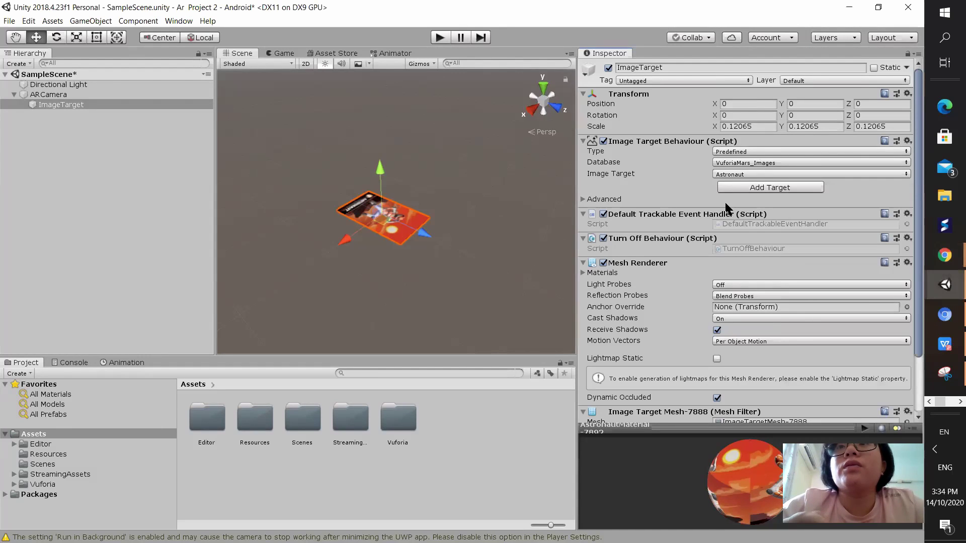
# Paste the license key into ARCamera's Vuforia Engine configuration App License Key and add it.
pyautogui.scroll(-3, 726, 202)
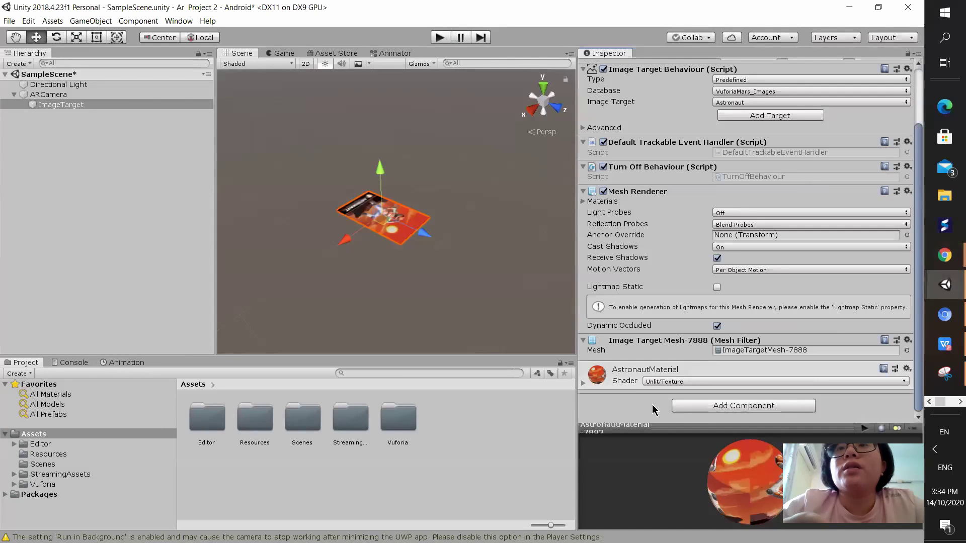
pyautogui.click(61, 94)
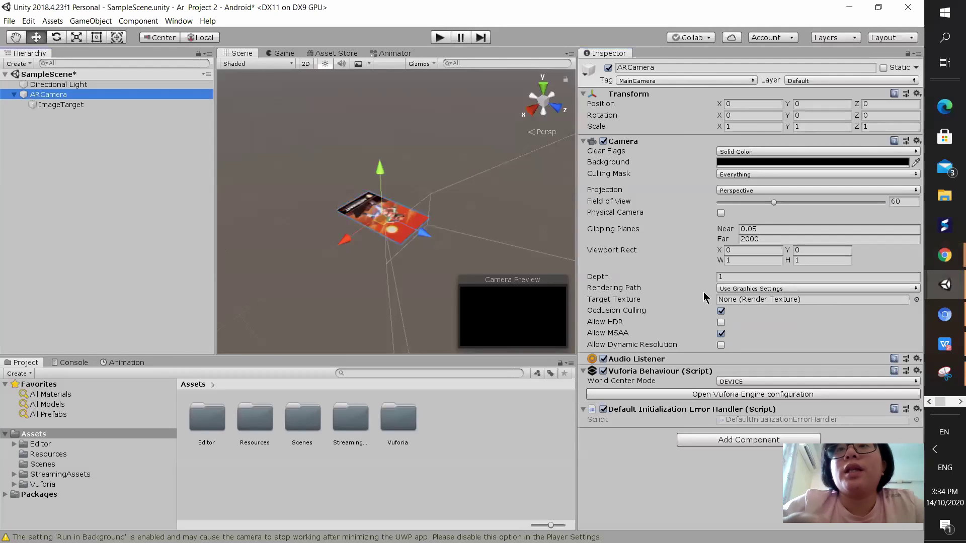
pyautogui.click(721, 396)
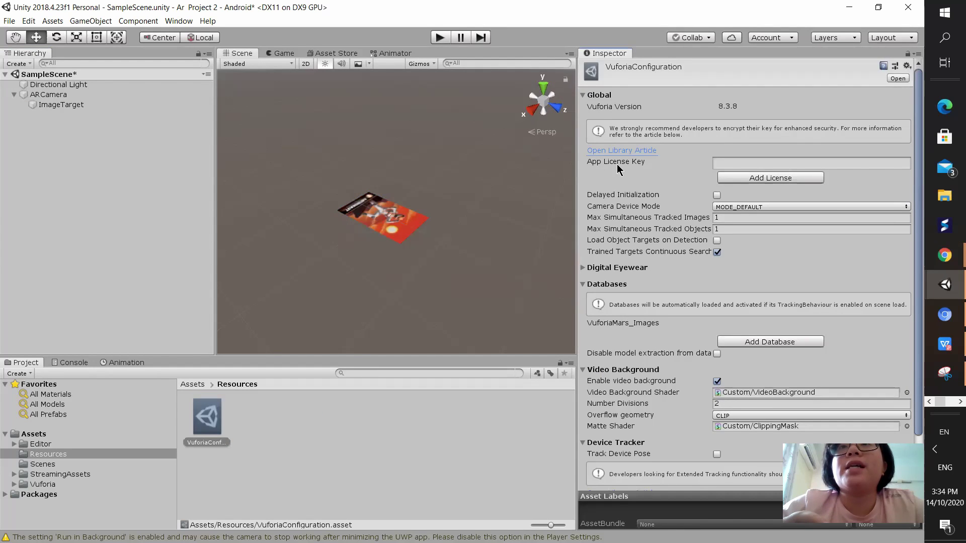
pyautogui.click(718, 165)
pyautogui.hotkey('ctrl', 'v')
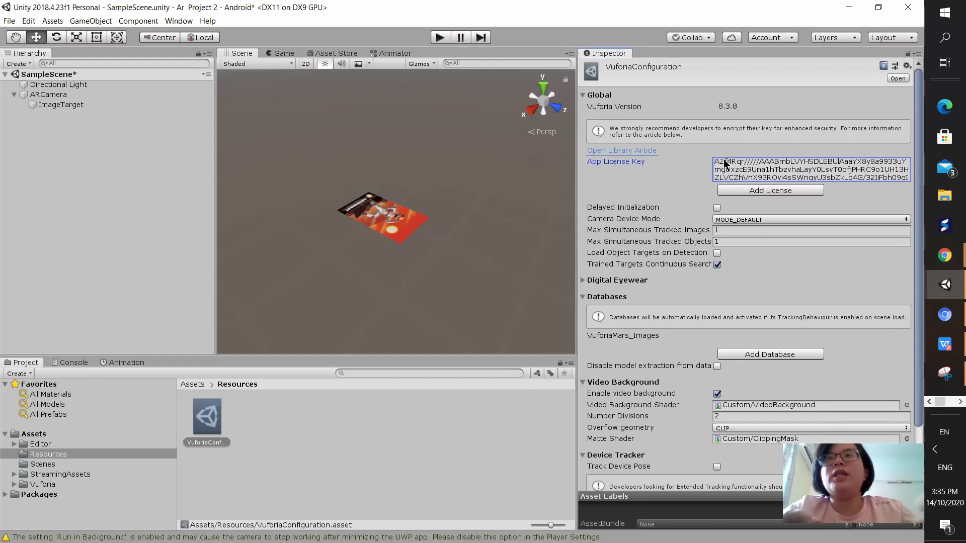
pyautogui.click(759, 192)
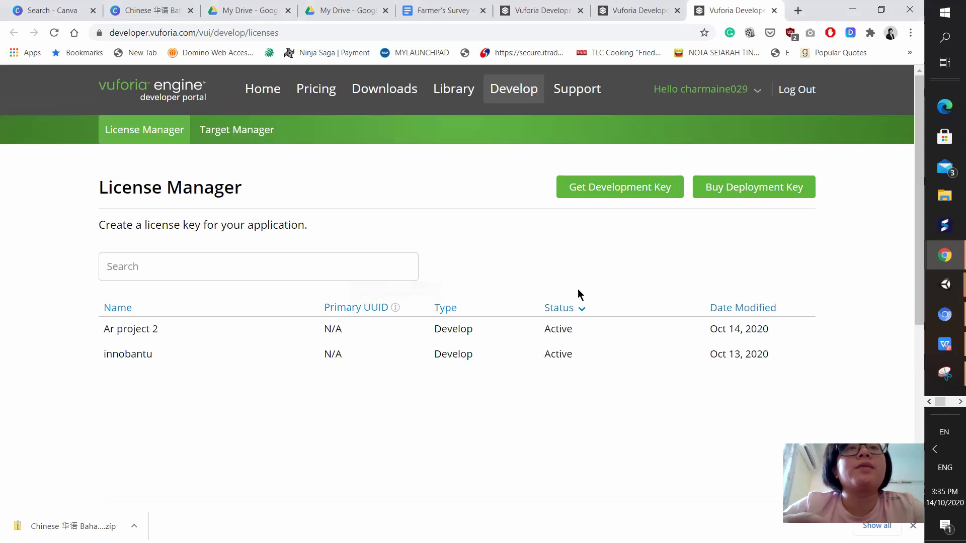
# Scroll the License Manager list, then switch to File Explorer's AR Tutorial folder.
pyautogui.scroll(-1, 289, 425)
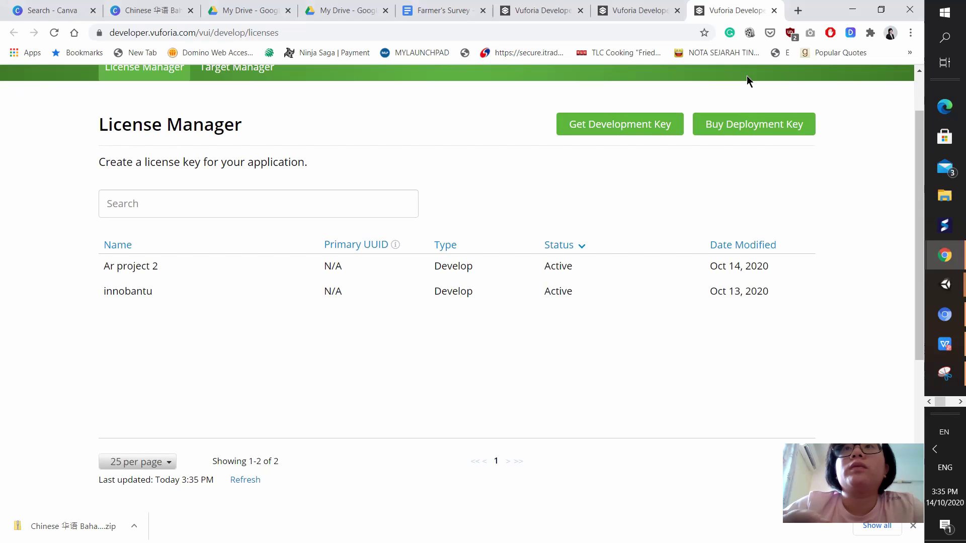
pyautogui.hotkey('alt', 'Tab')
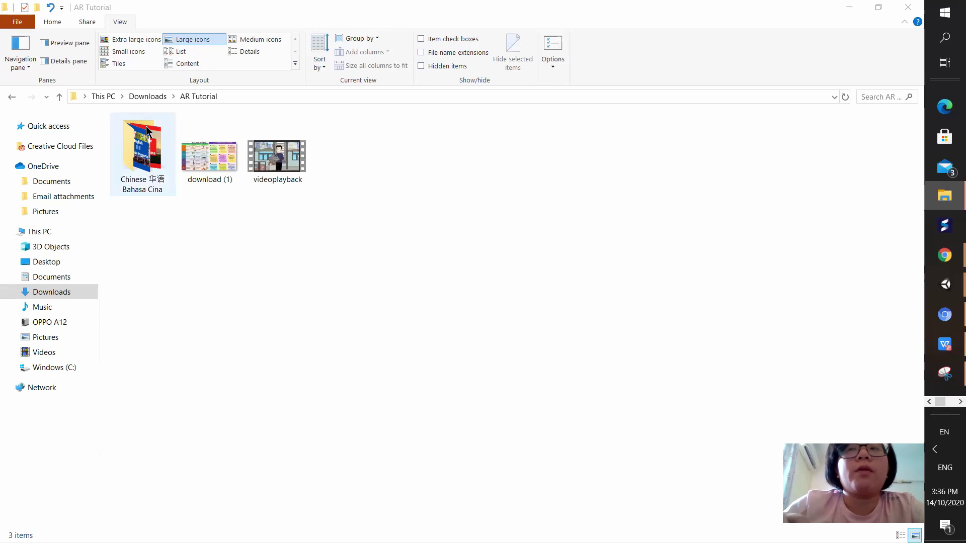
# Look at the two JPG images in the Chinese 华语 Bahasa Cina folder, then return to Vuforia.
pyautogui.doubleClick(136, 147)
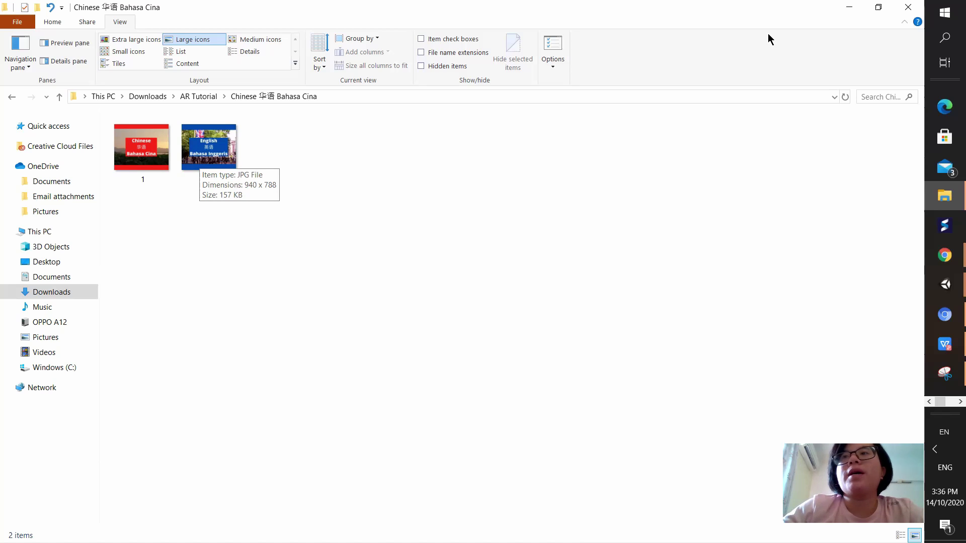
pyautogui.moveTo(944, 255)
pyautogui.click(832, 320)
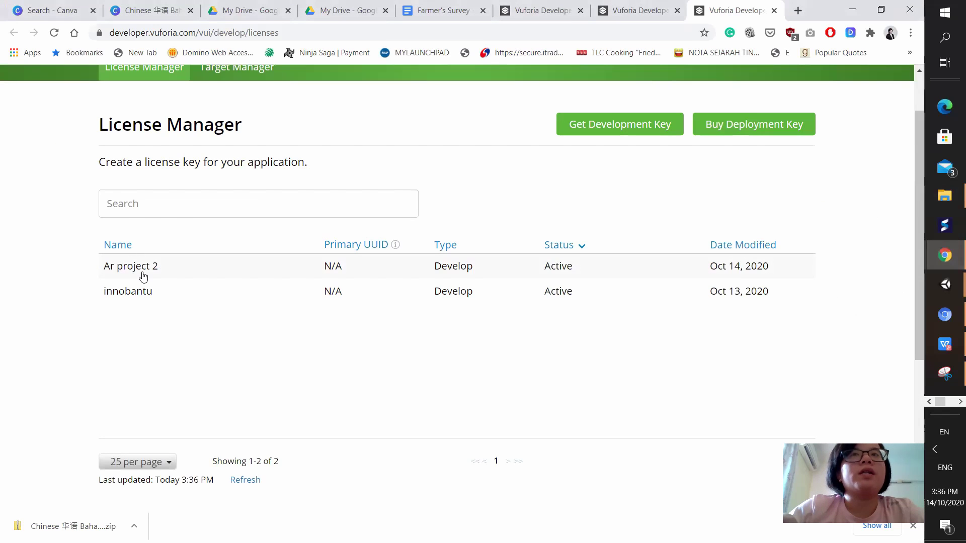
# Check the Ar project 2 license details, then go to the Target Manager database list.
pyautogui.click(143, 276)
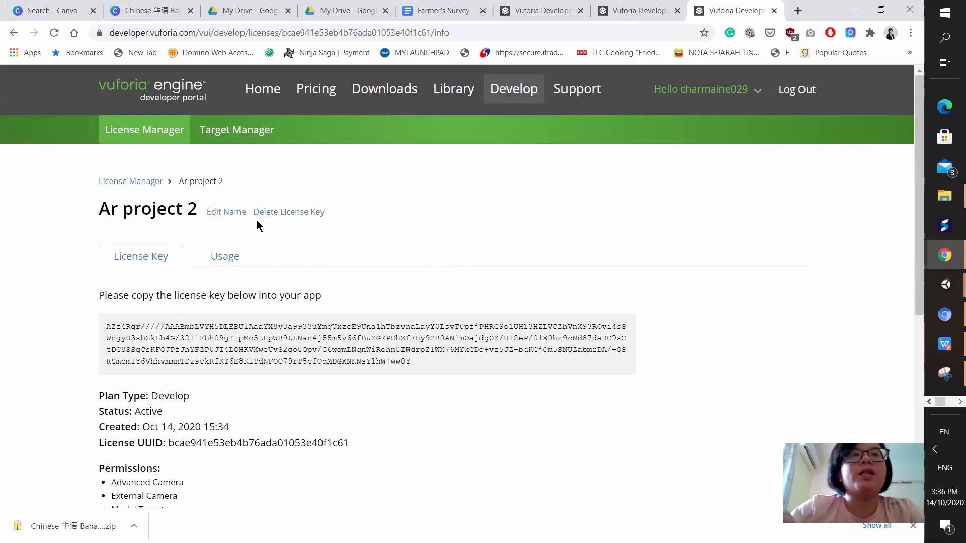
pyautogui.click(225, 134)
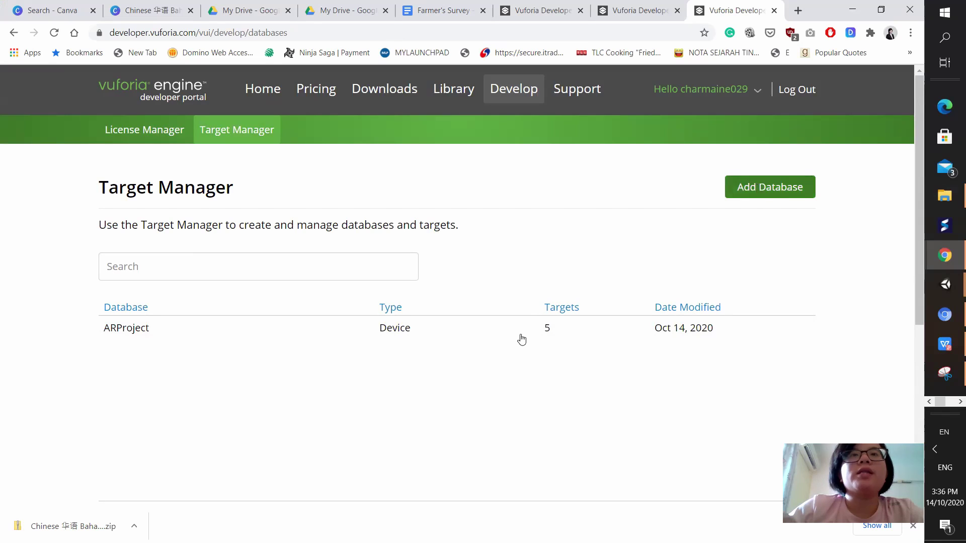
pyautogui.click(280, 335)
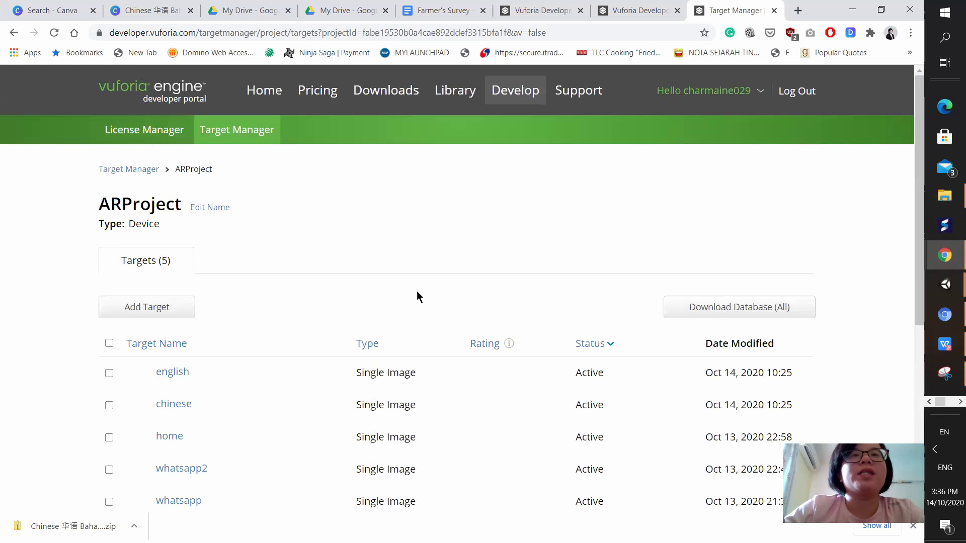
pyautogui.scroll(-4, 417, 294)
pyautogui.scroll(1, 421, 184)
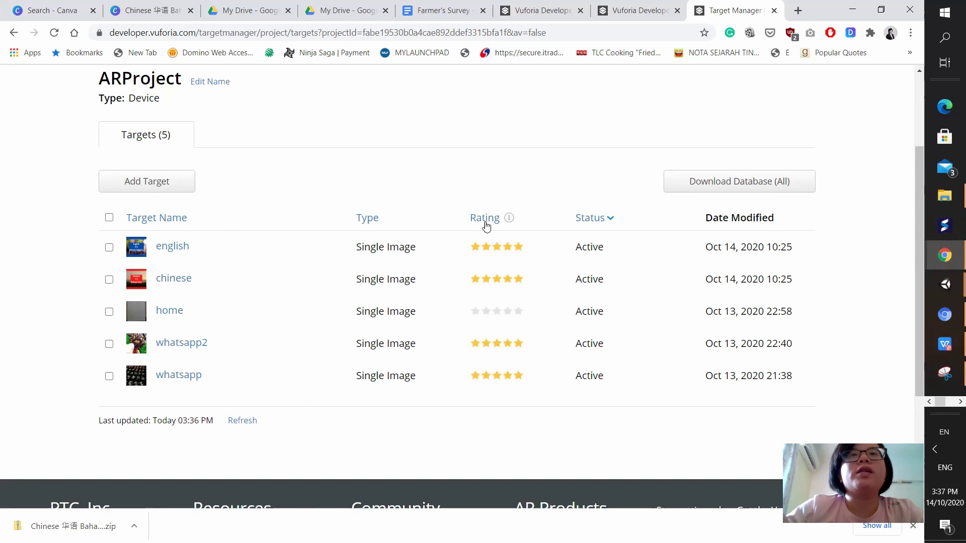
pyautogui.moveTo(508, 221)
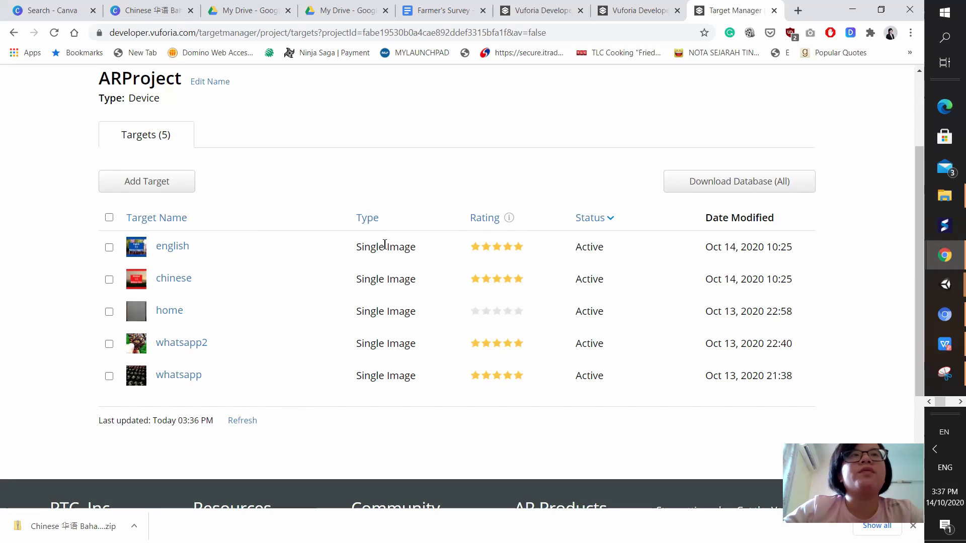
pyautogui.scroll(2, 168, 179)
pyautogui.scroll(-2, 205, 136)
pyautogui.scroll(2, 205, 133)
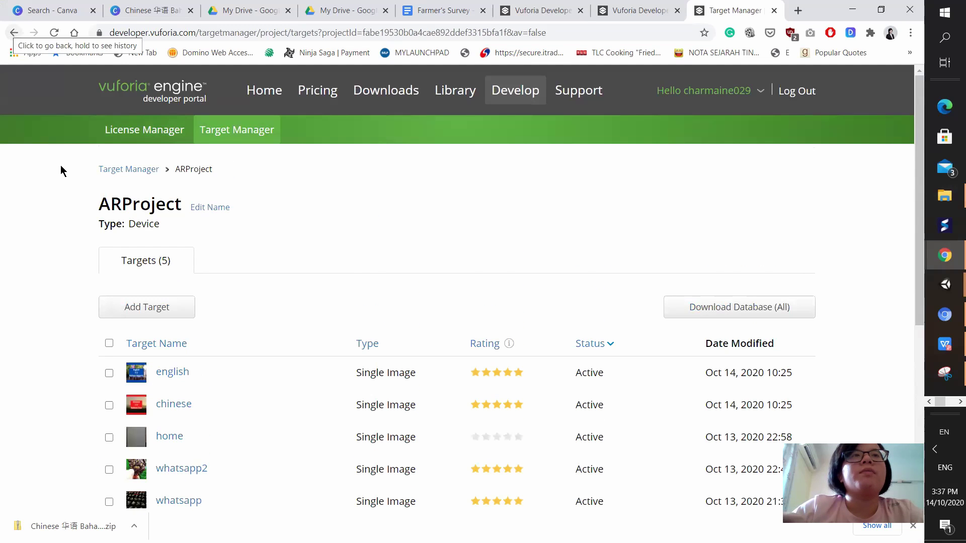
pyautogui.click(129, 169)
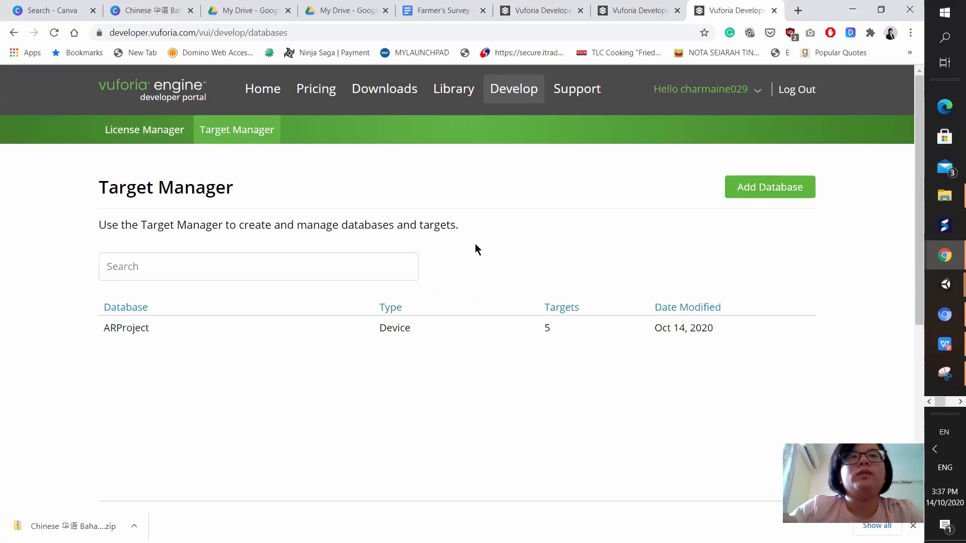
# Create a Device database named ARProject2 and open its empty target list.
pyautogui.click(777, 187)
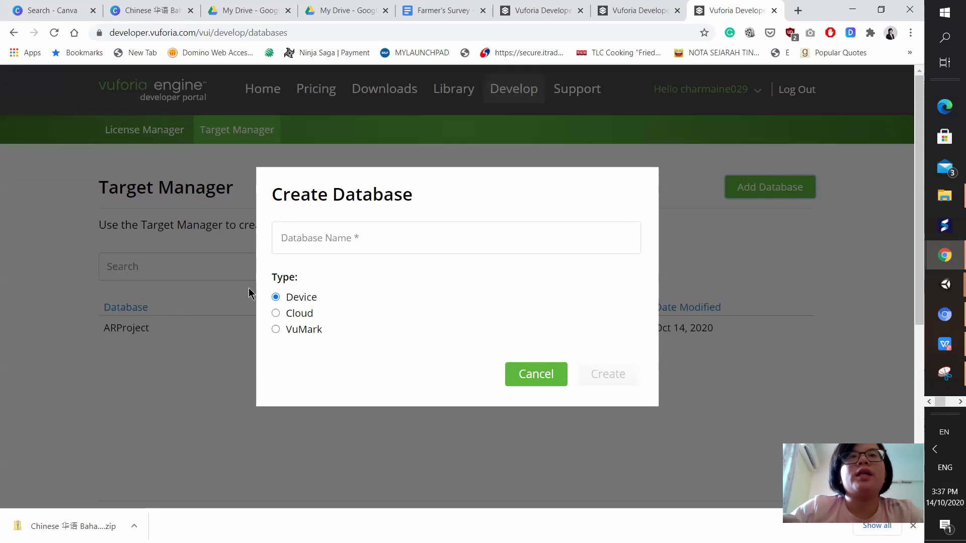
pyautogui.click(304, 244)
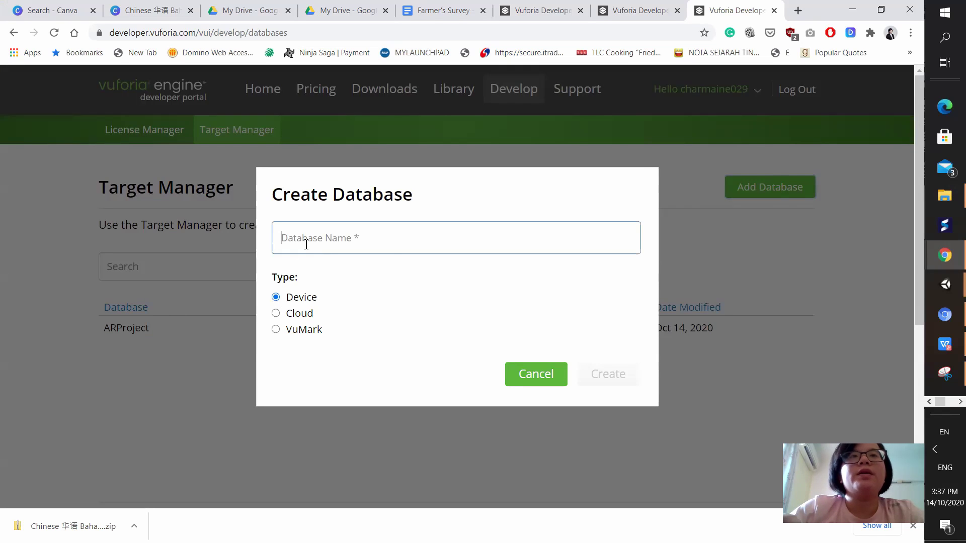
pyautogui.write('AR Project 2')
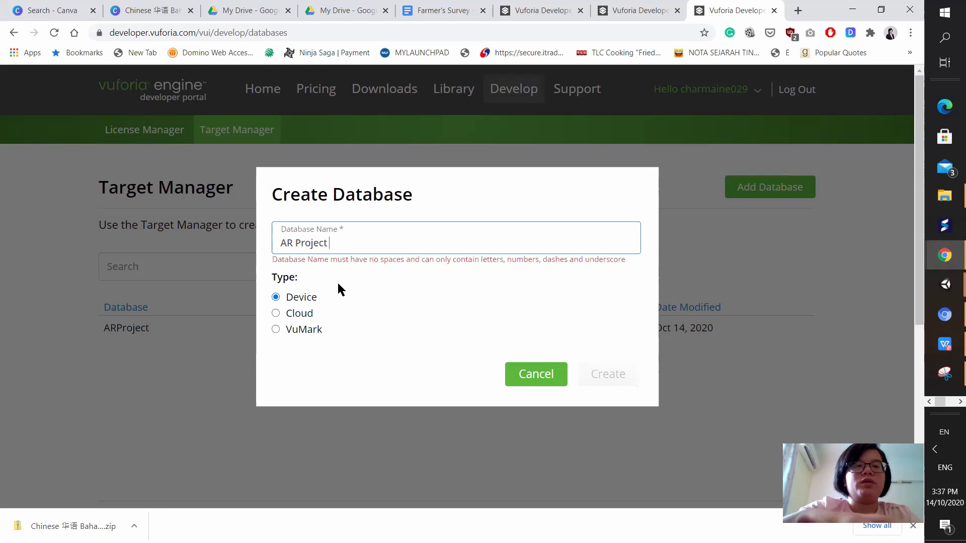
pyautogui.click(329, 243)
pyautogui.press('BackSpace')
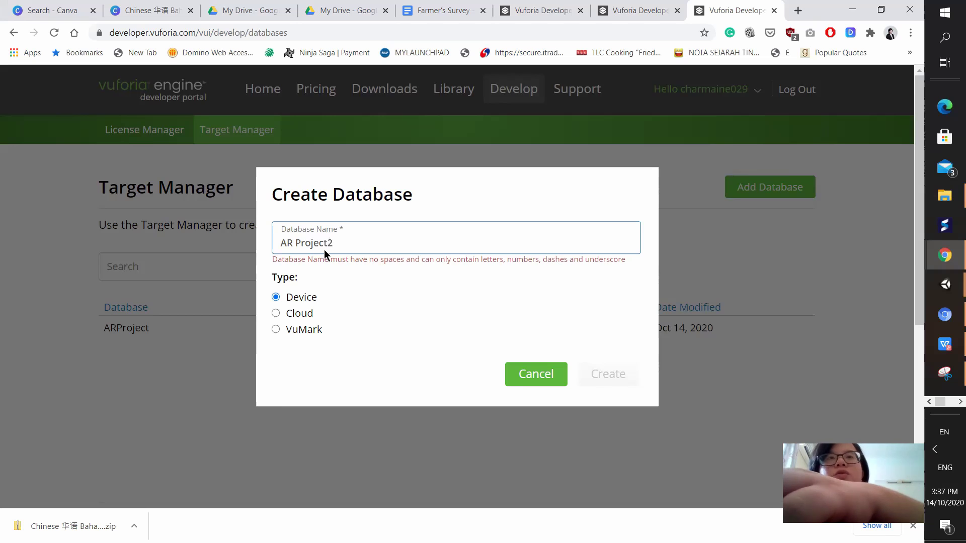
pyautogui.click(295, 243)
pyautogui.press('BackSpace')
pyautogui.click(454, 278)
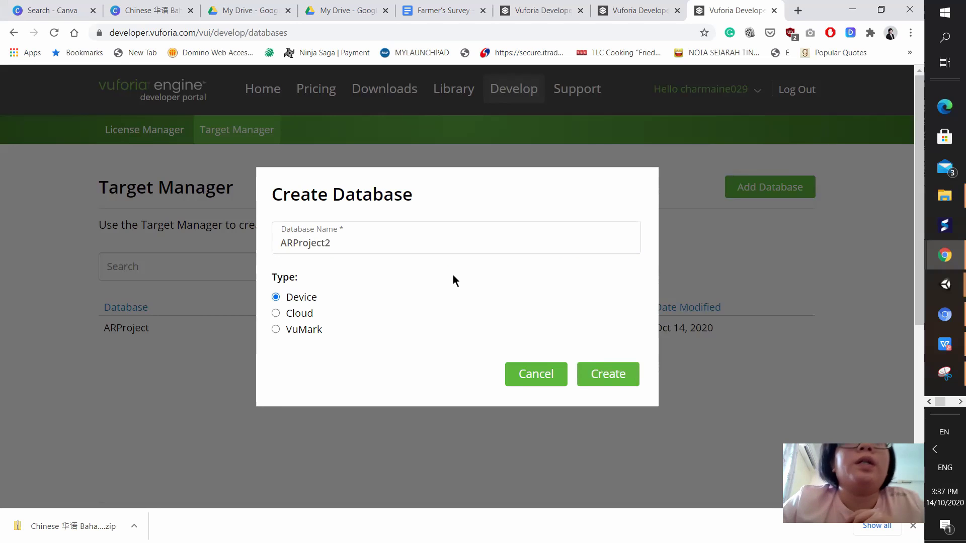
pyautogui.click(609, 385)
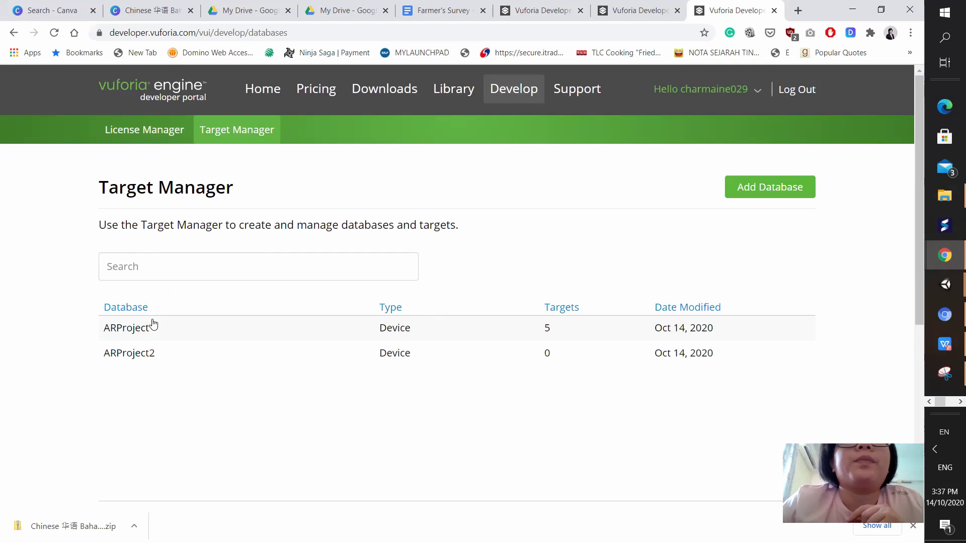
pyautogui.click(162, 355)
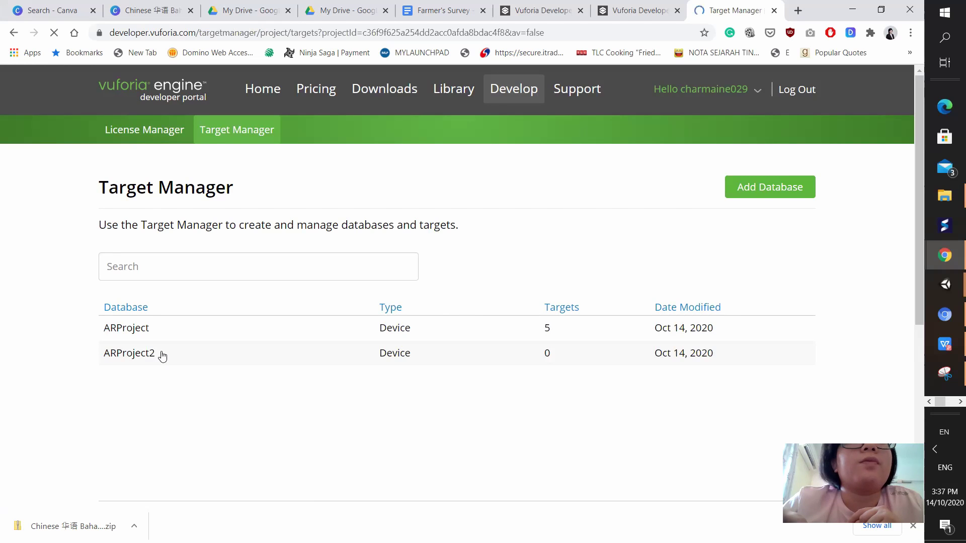
pyautogui.scroll(-2, 160, 263)
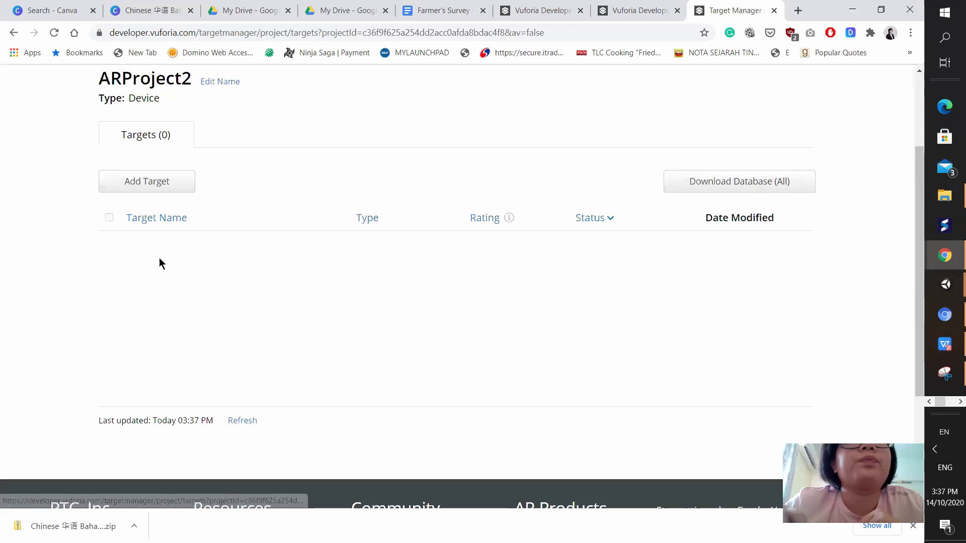
# Start a new target using image 1.jpg from AR Tutorial > Chinese 华语 Bahasa Cina.
pyautogui.click(131, 176)
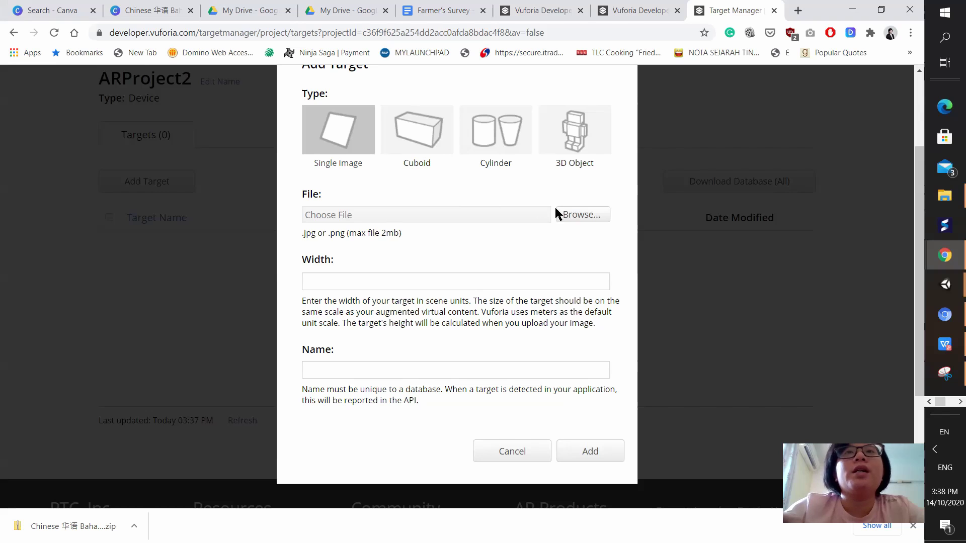
pyautogui.click(573, 217)
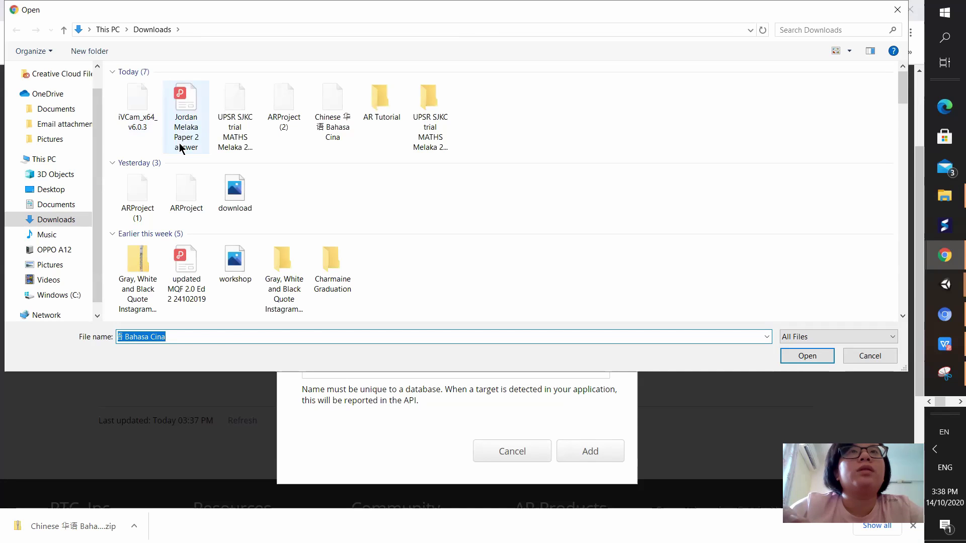
pyautogui.doubleClick(381, 100)
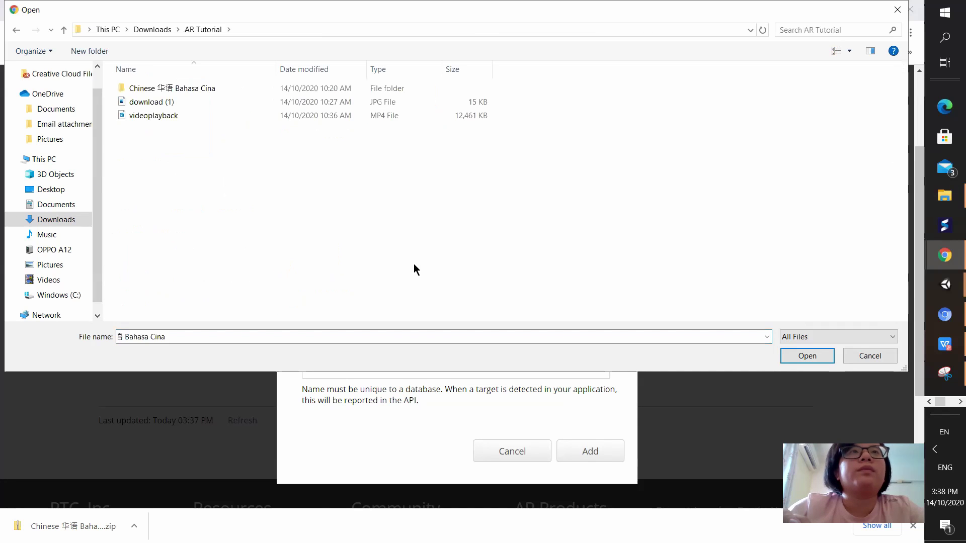
pyautogui.click(166, 91)
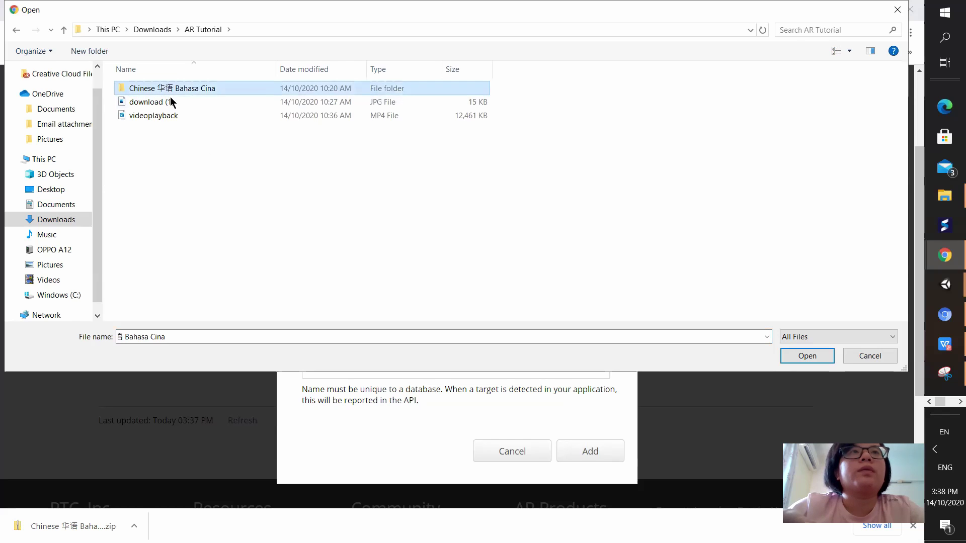
pyautogui.doubleClick(170, 94)
pyautogui.click(152, 108)
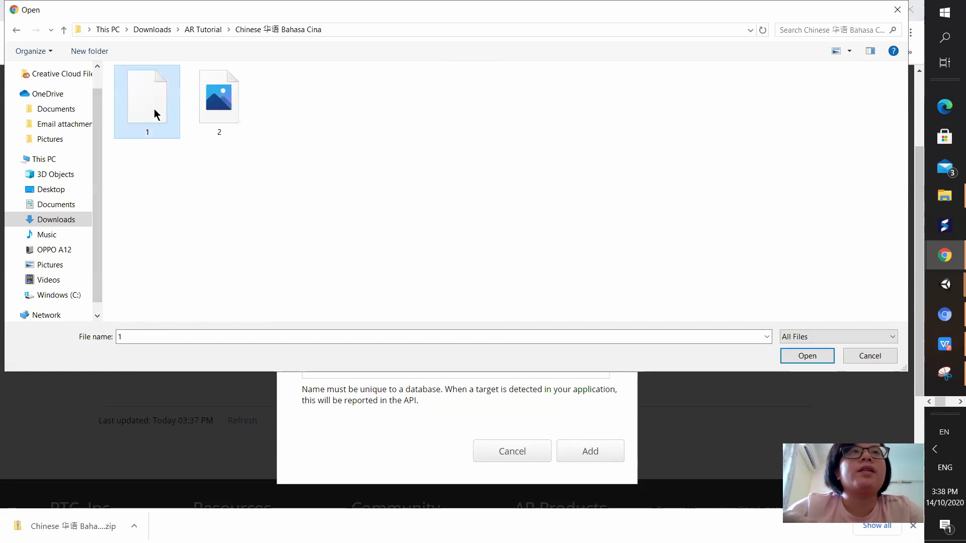
pyautogui.click(792, 357)
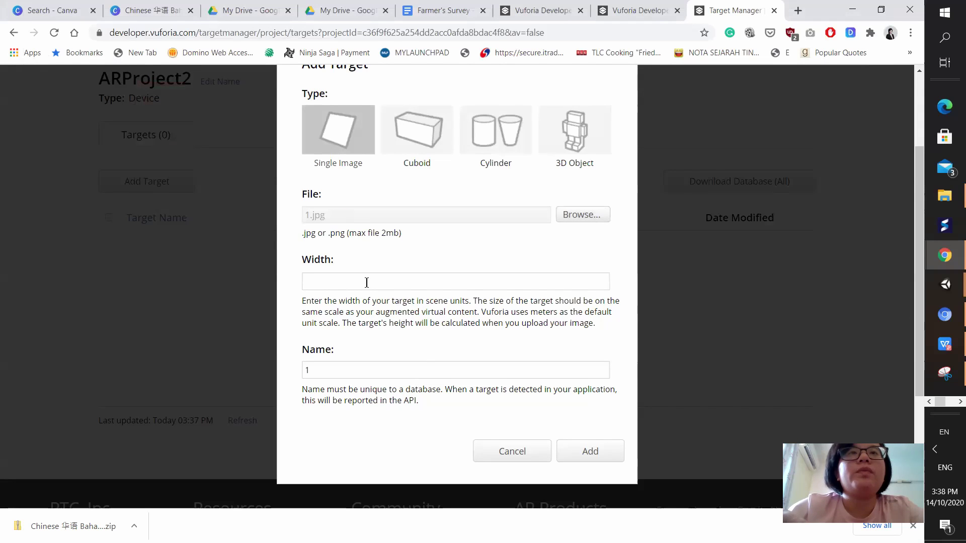
# Set the target width to 0.15, name it BC, and add it.
pyautogui.click(367, 283)
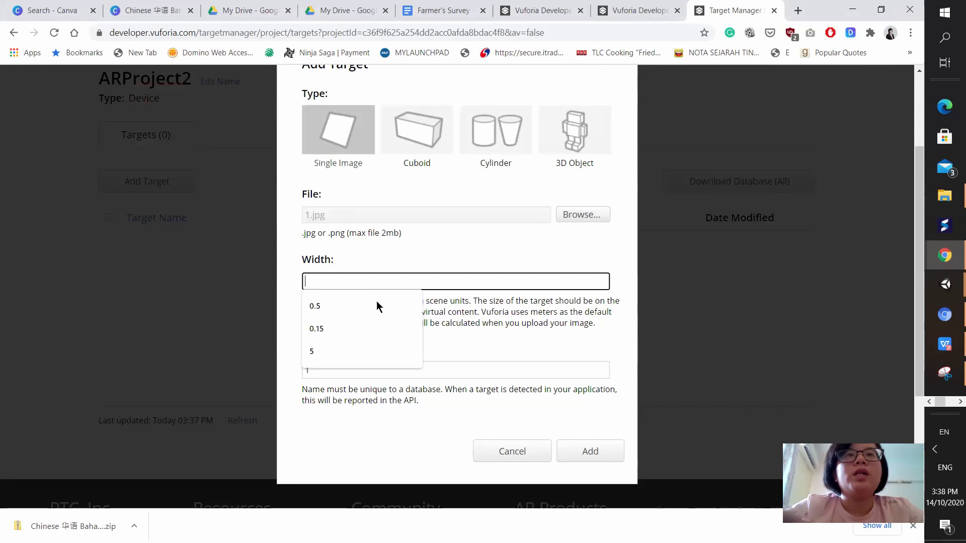
pyautogui.click(340, 333)
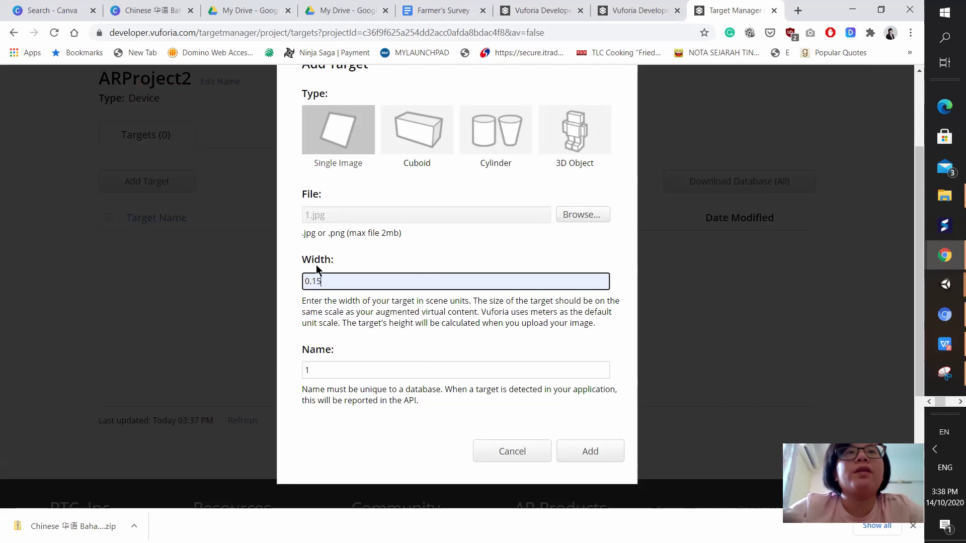
pyautogui.click(338, 377)
pyautogui.press('BackSpace')
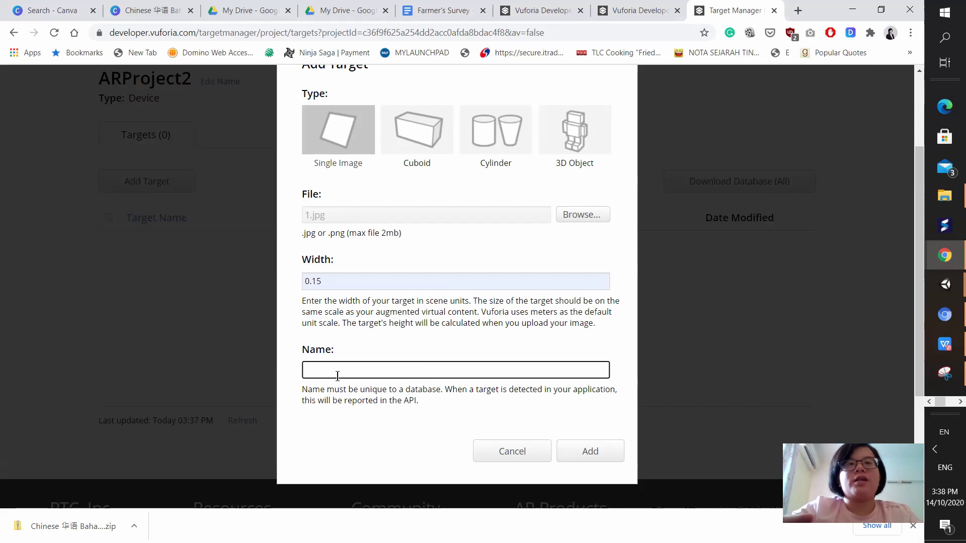
pyautogui.write('BC')
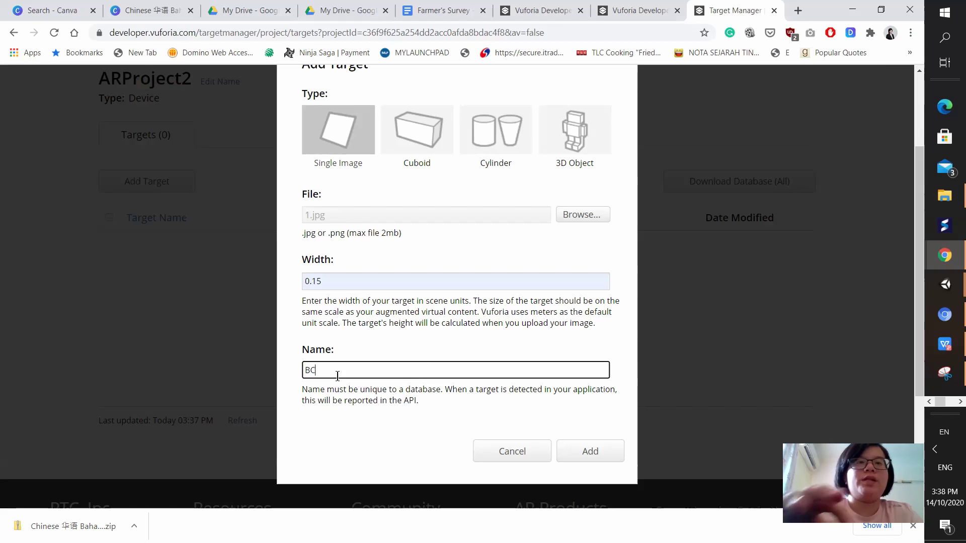
pyautogui.click(582, 453)
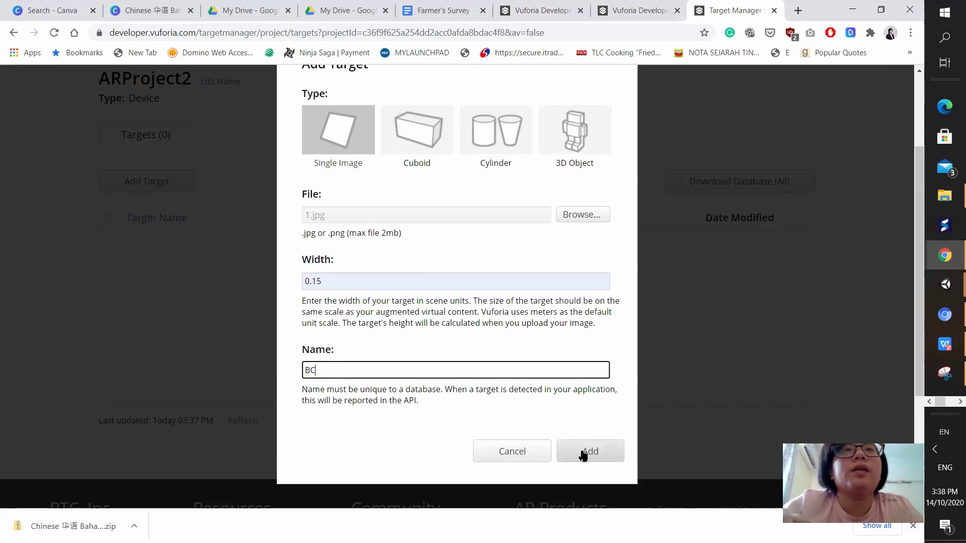
pyautogui.click(582, 452)
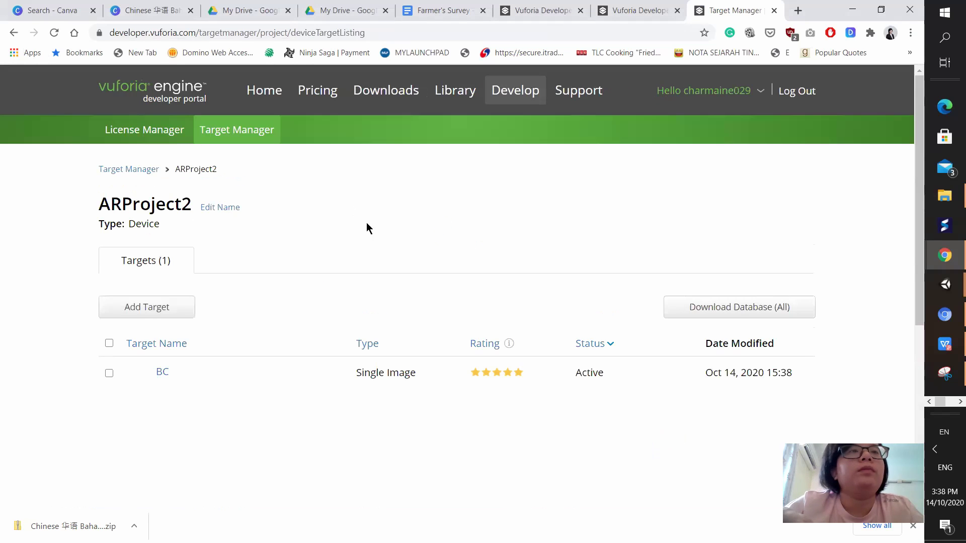
# Start another target using image file 2.jpg.
pyautogui.scroll(-2, 397, 369)
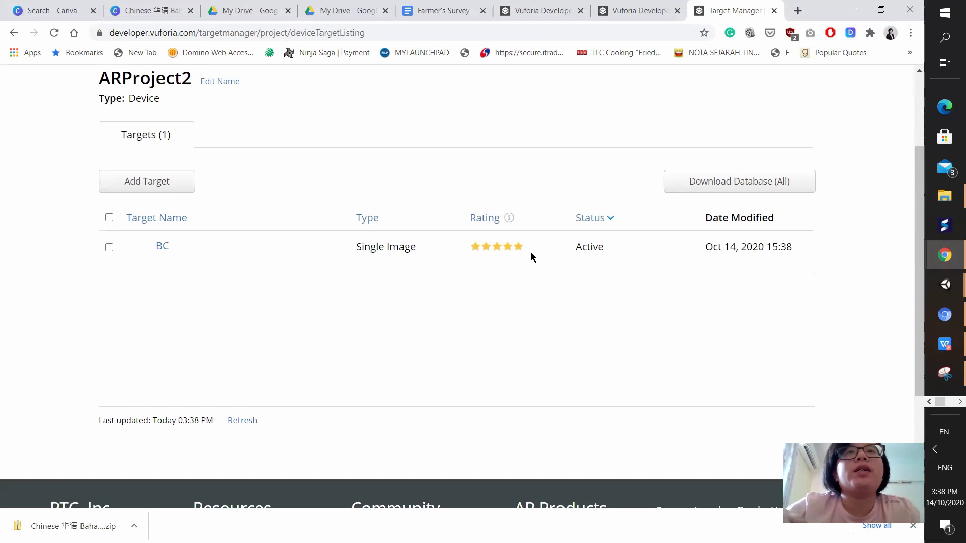
pyautogui.click(146, 184)
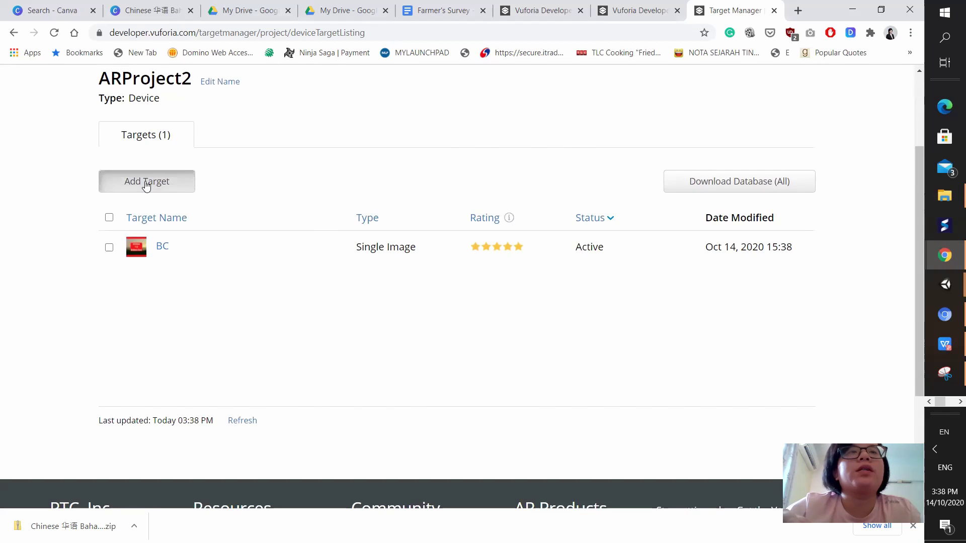
pyautogui.click(589, 214)
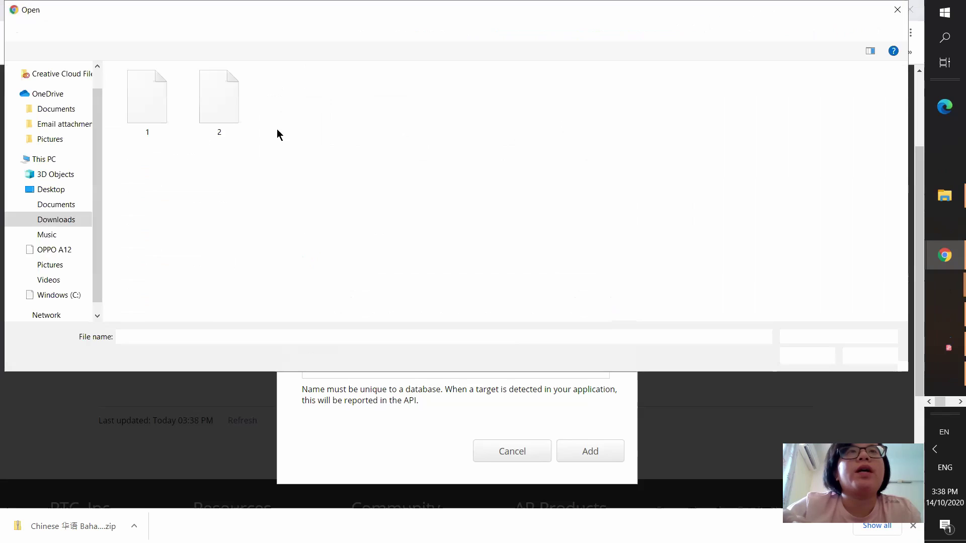
pyautogui.click(219, 96)
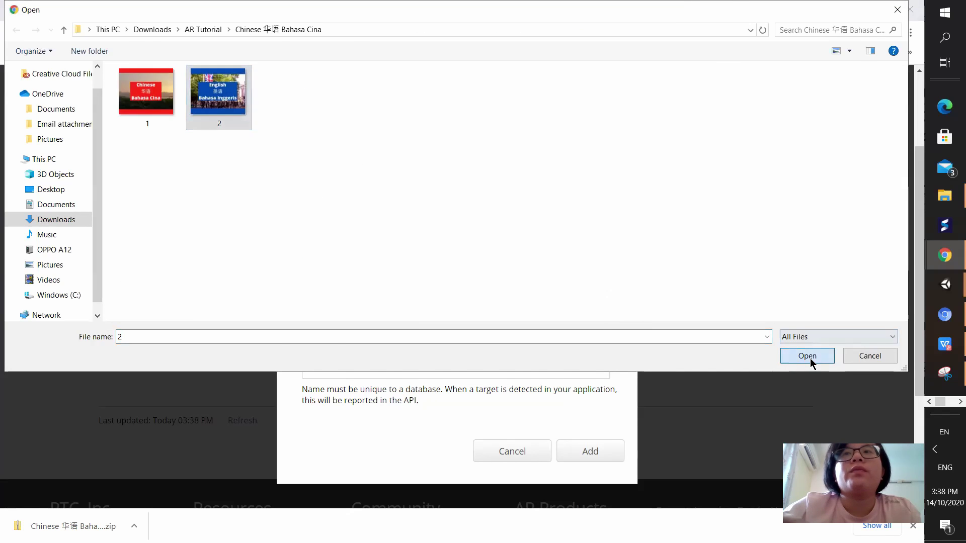
pyautogui.click(809, 356)
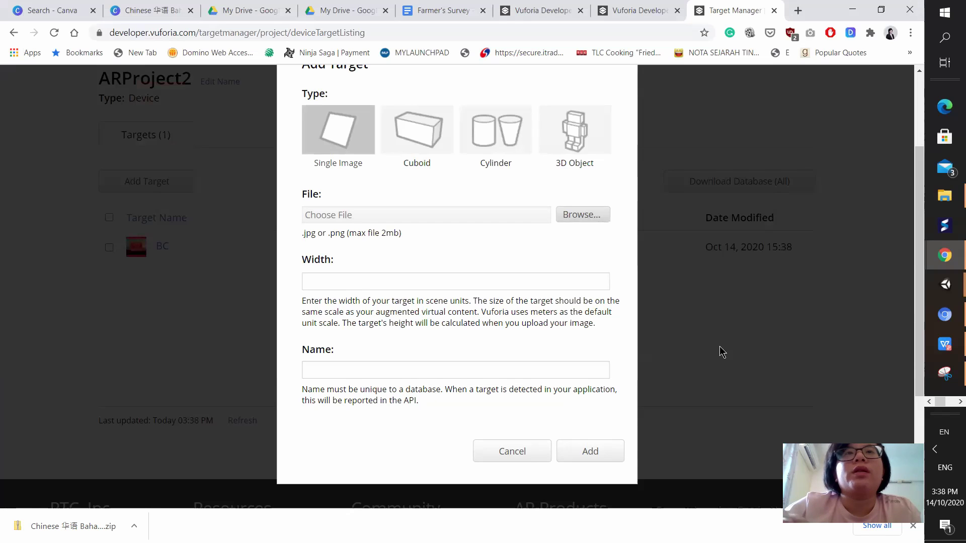
# Give the second target width 0.15 and name BI, then add it.
pyautogui.click(381, 286)
pyautogui.click(341, 335)
pyautogui.click(342, 372)
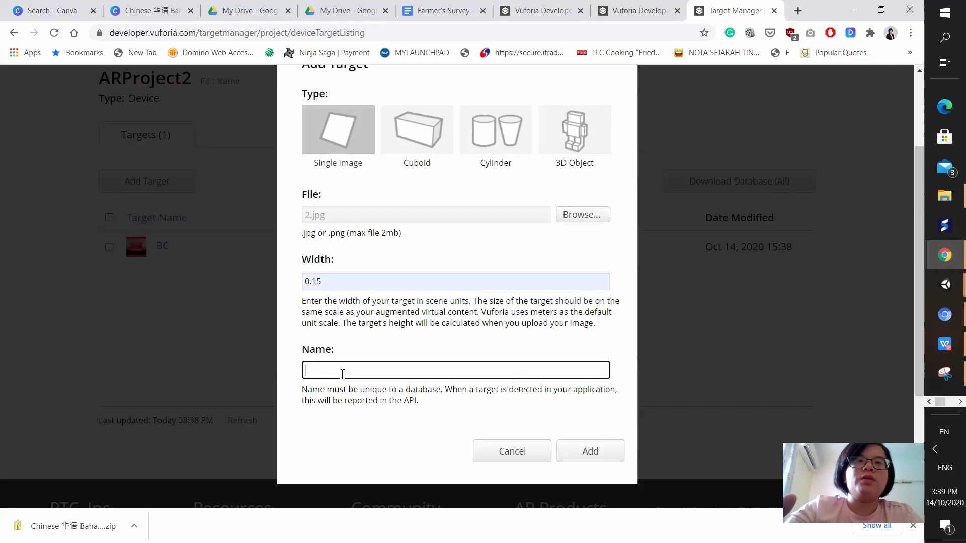
pyautogui.write('Bi')
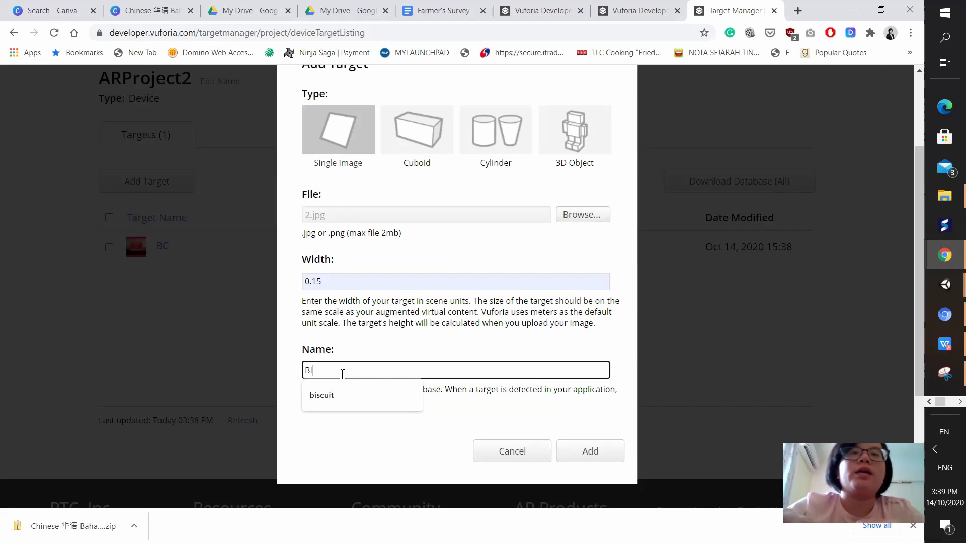
pyautogui.click(589, 451)
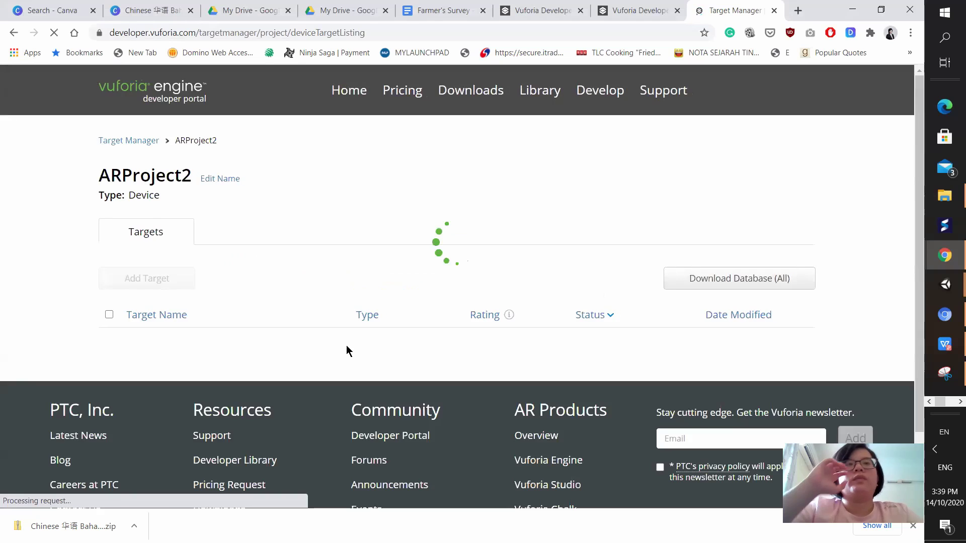
pyautogui.scroll(-2, 276, 282)
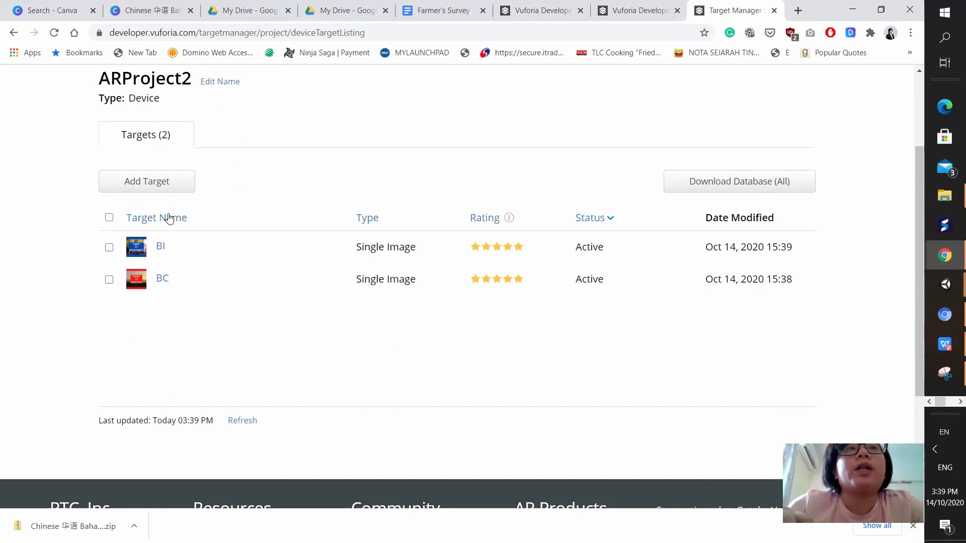
# Download the full ARProject2 database packaged for the Unity Editor platform.
pyautogui.click(764, 181)
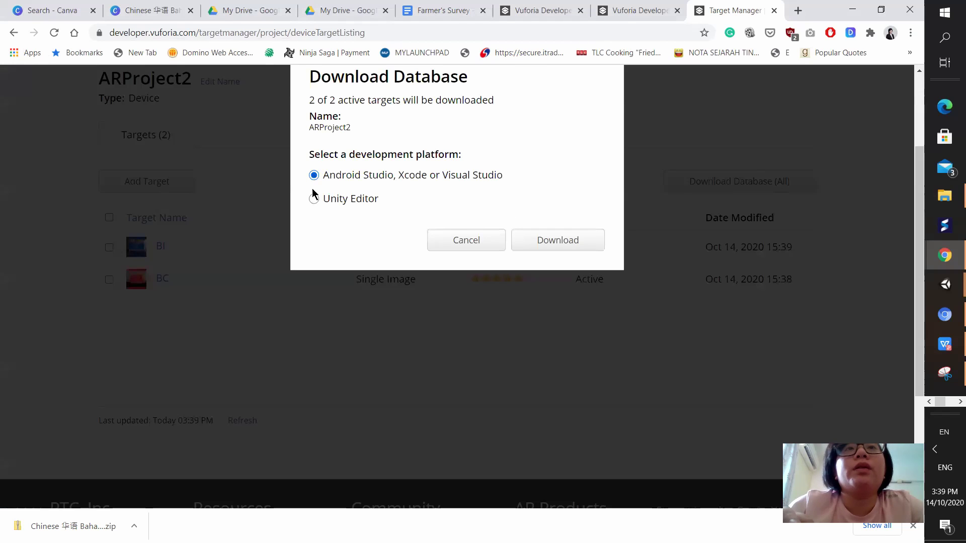
pyautogui.click(314, 200)
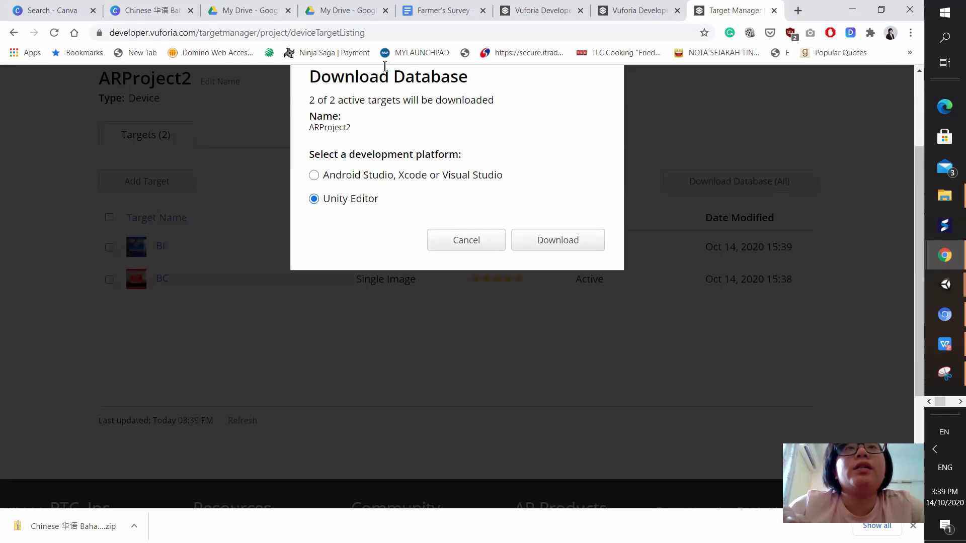
pyautogui.moveTo(496, 71); pyautogui.dragTo(483, 191)
pyautogui.click(539, 184)
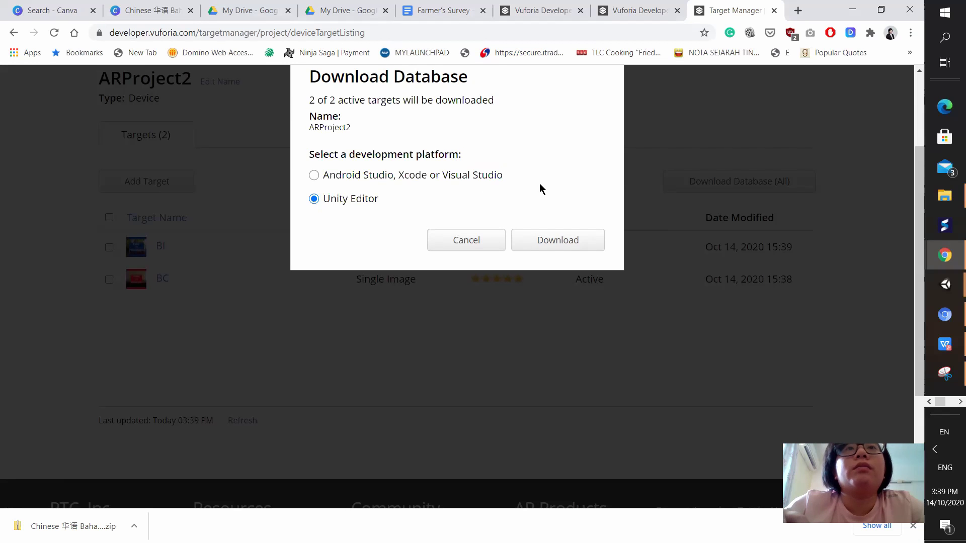
pyautogui.click(552, 245)
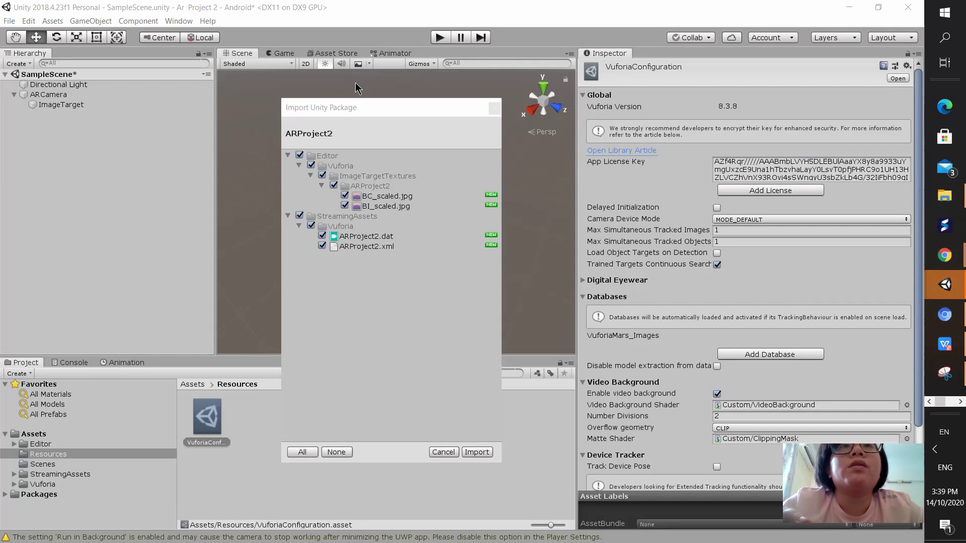
# Import all ARProject2 package contents, then select ARCamera and ImageTarget in the Hierarchy.
pyautogui.click(477, 451)
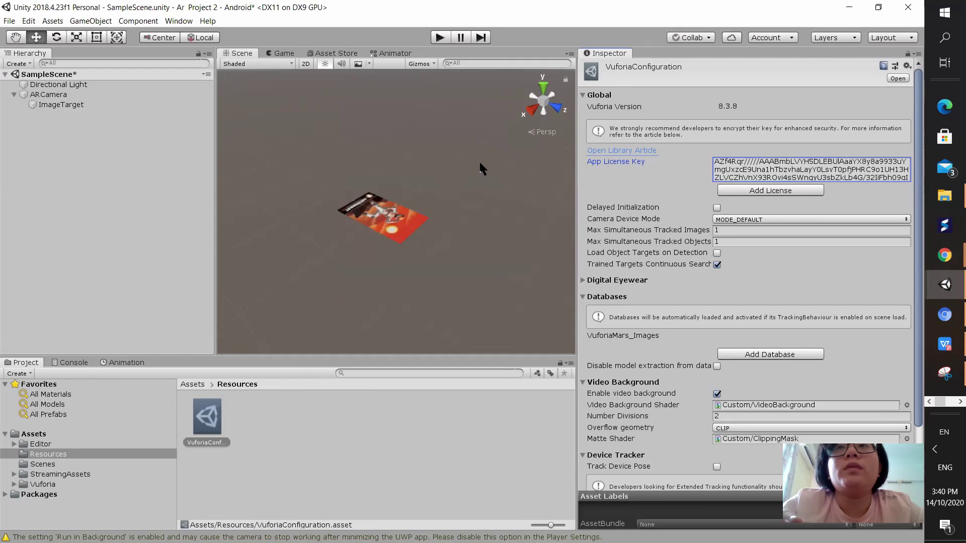
pyautogui.click(64, 98)
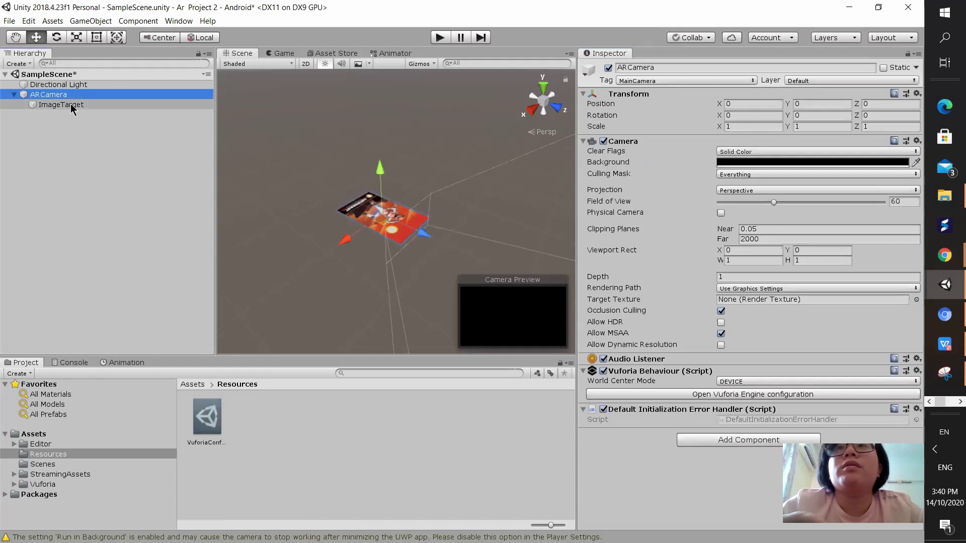
pyautogui.click(56, 104)
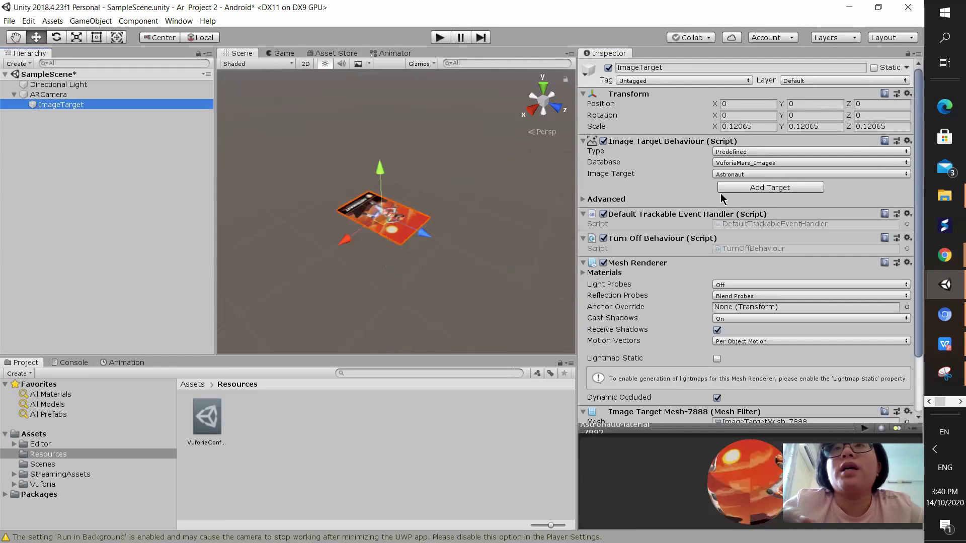
# Switch the ImageTarget's database to ARProject2 so it shows target BI at 0.15 scale.
pyautogui.click(724, 163)
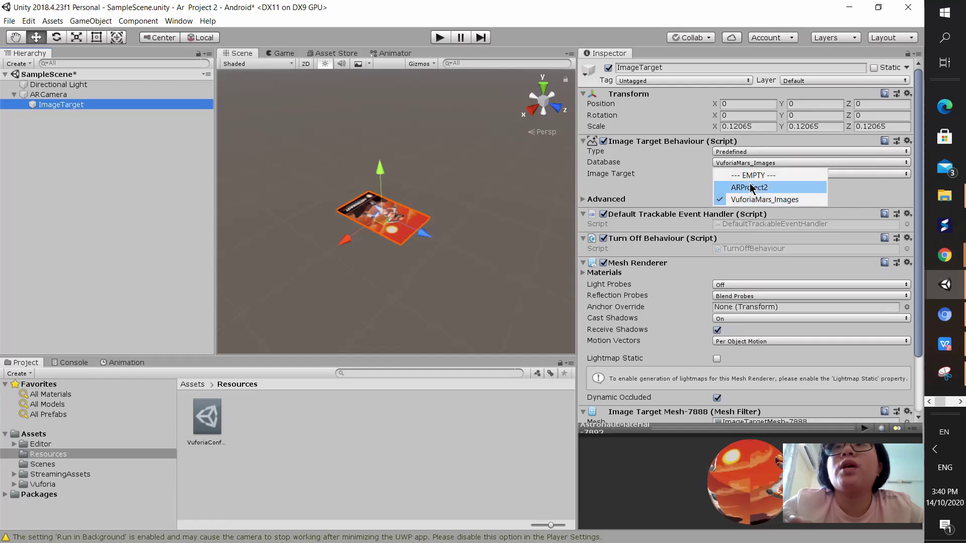
pyautogui.click(750, 187)
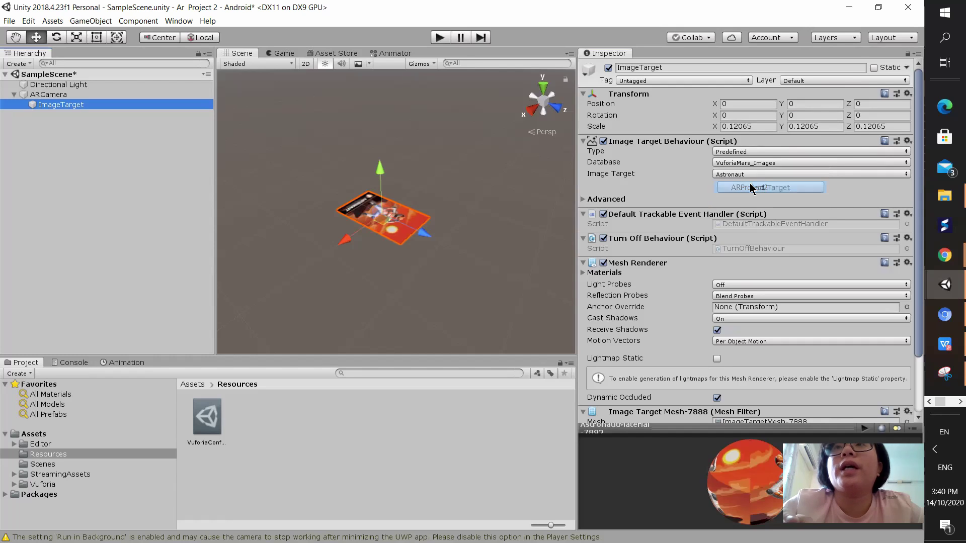
pyautogui.moveTo(301, 287); pyautogui.dragTo(453, 221, button='right')
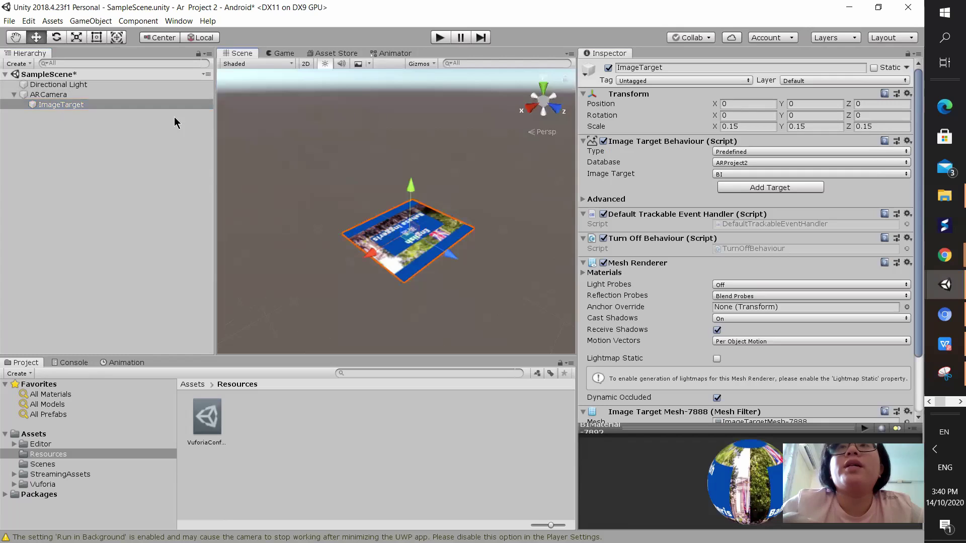
# Create a Quad as a child of ImageTarget and orbit the Scene view to frame it.
pyautogui.rightClick(66, 103)
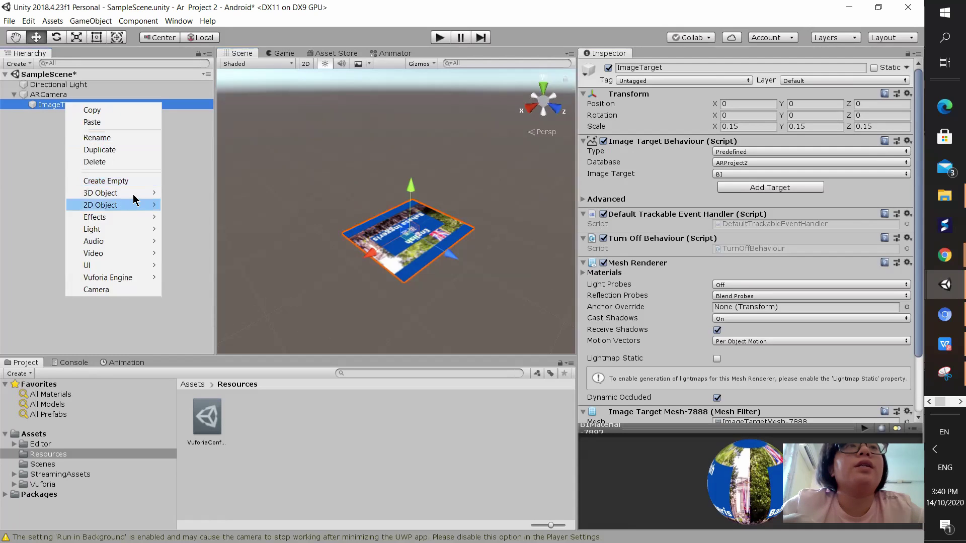
pyautogui.moveTo(136, 199)
pyautogui.click(631, 197)
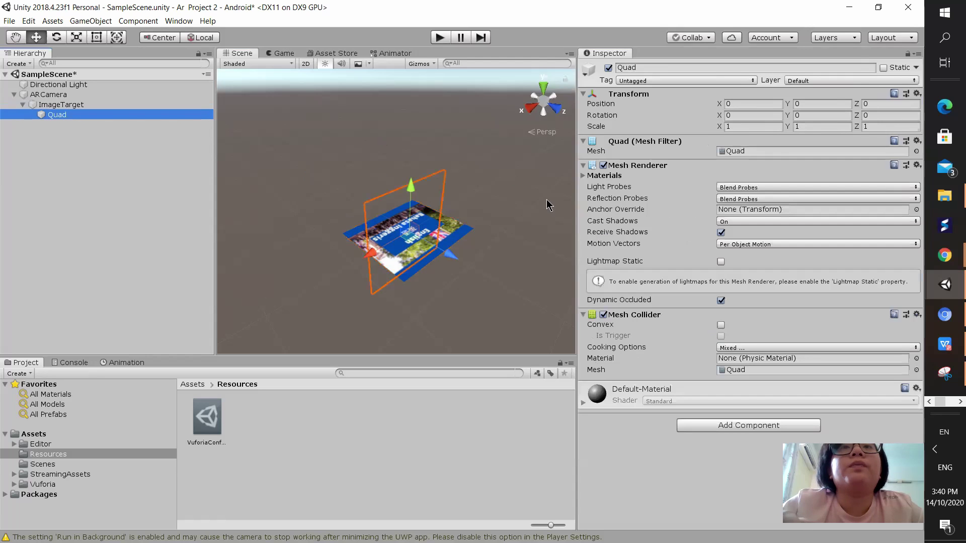
pyautogui.moveTo(450, 207)
pyautogui.mouseDown(button='right')
pyautogui.moveTo(353, 259)
pyautogui.moveTo(384, 276)
pyautogui.moveTo(485, 233)
pyautogui.moveTo(482, 241)
pyautogui.moveTo(462, 220)
pyautogui.mouseUp(button='right')
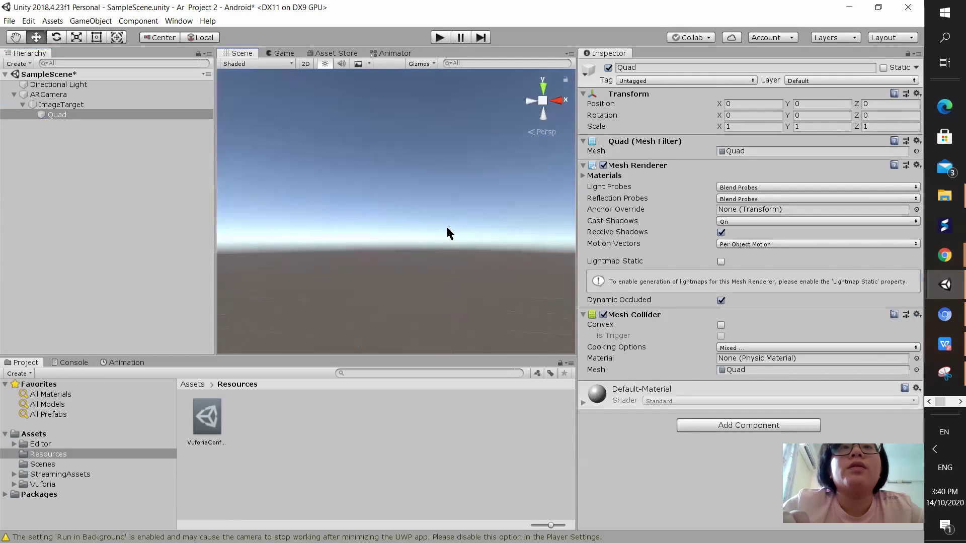
pyautogui.scroll(3, 441, 233)
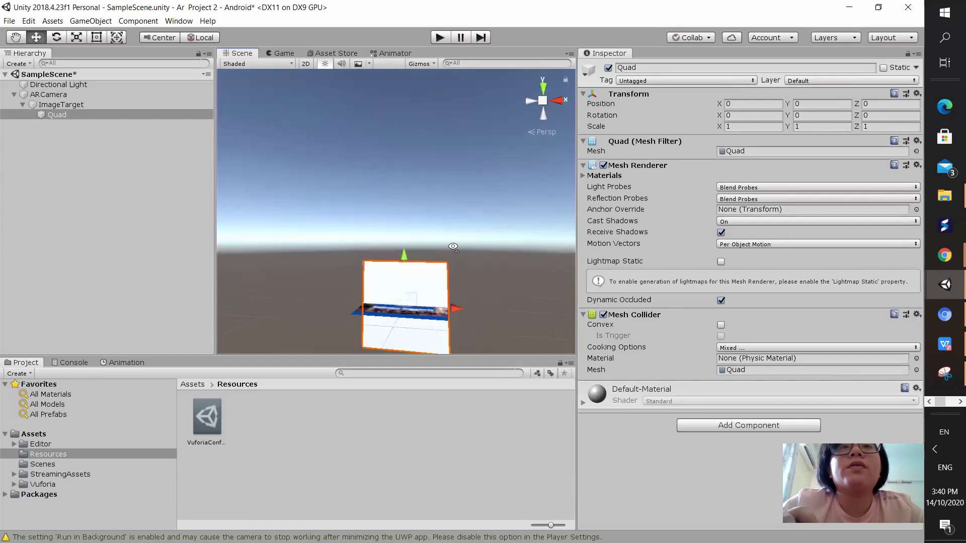
pyautogui.moveTo(442, 237); pyautogui.dragTo(473, 249, button='right')
pyautogui.scroll(4, 503, 262)
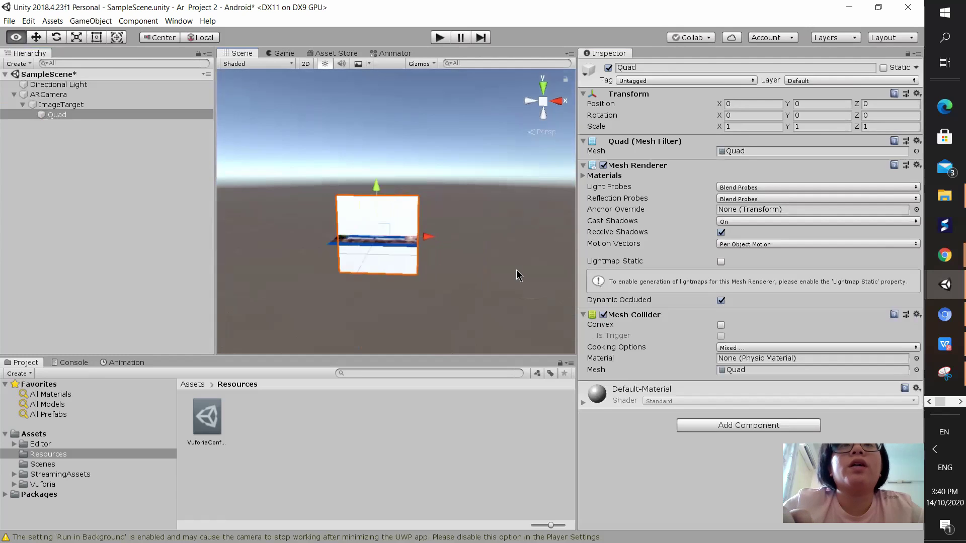
pyautogui.scroll(-1, 517, 270)
pyautogui.moveTo(517, 269); pyautogui.dragTo(453, 297, button='right')
pyautogui.scroll(-3, 454, 297)
pyautogui.scroll(3, 454, 296)
pyautogui.scroll(-5, 455, 298)
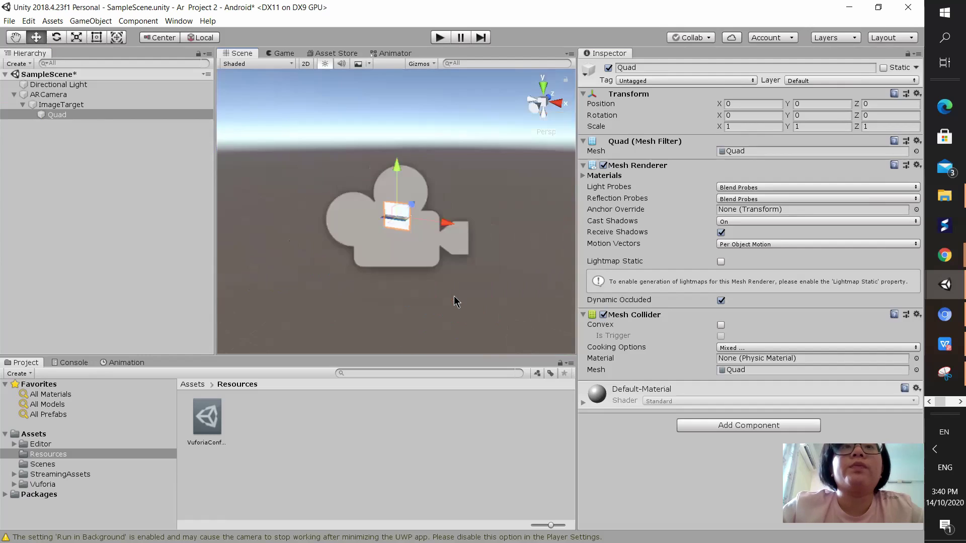
pyautogui.scroll(3, 455, 298)
pyautogui.scroll(4, 459, 264)
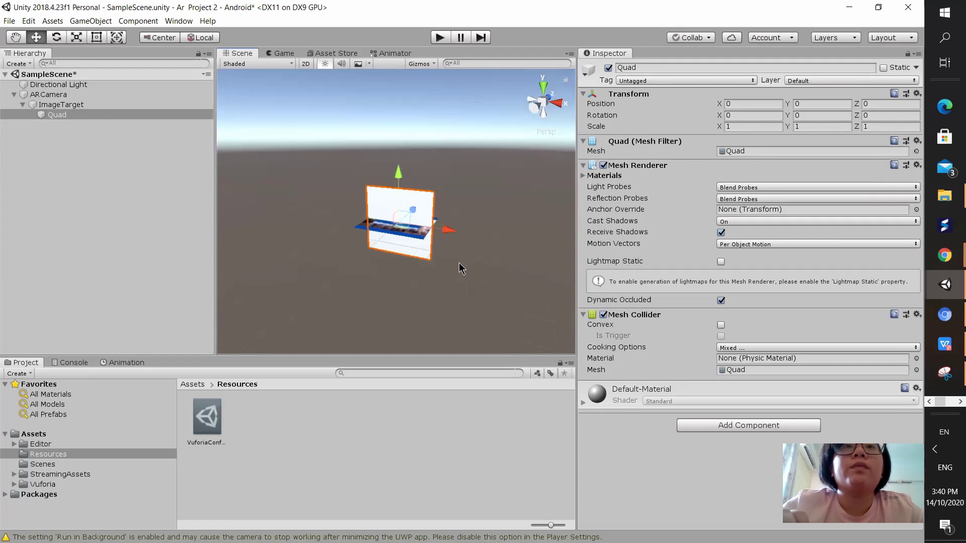
# Set the Quad's Rotation X to 90 and Scale Y to 0.8.
pyautogui.click(733, 115)
pyautogui.write('9')
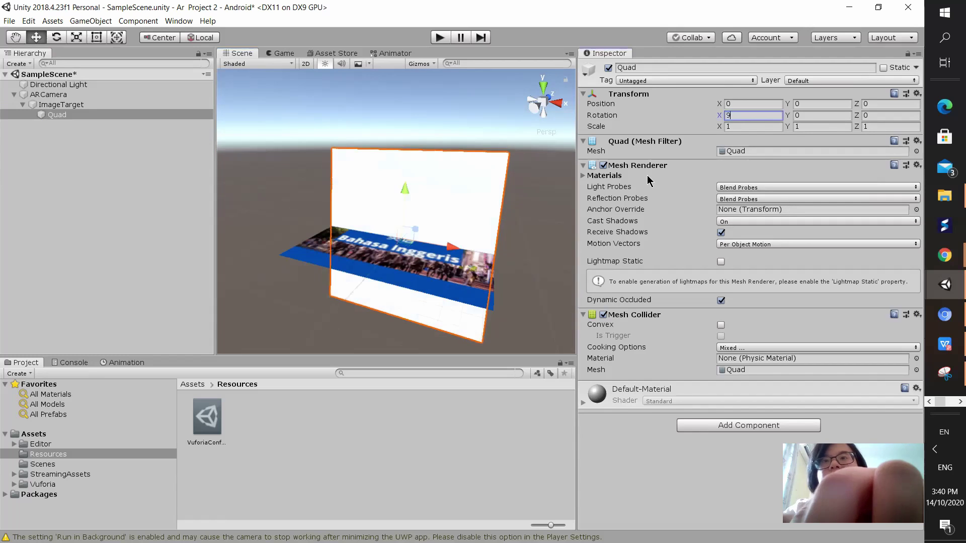
pyautogui.write('0')
pyautogui.click(824, 127)
pyautogui.write('0.9')
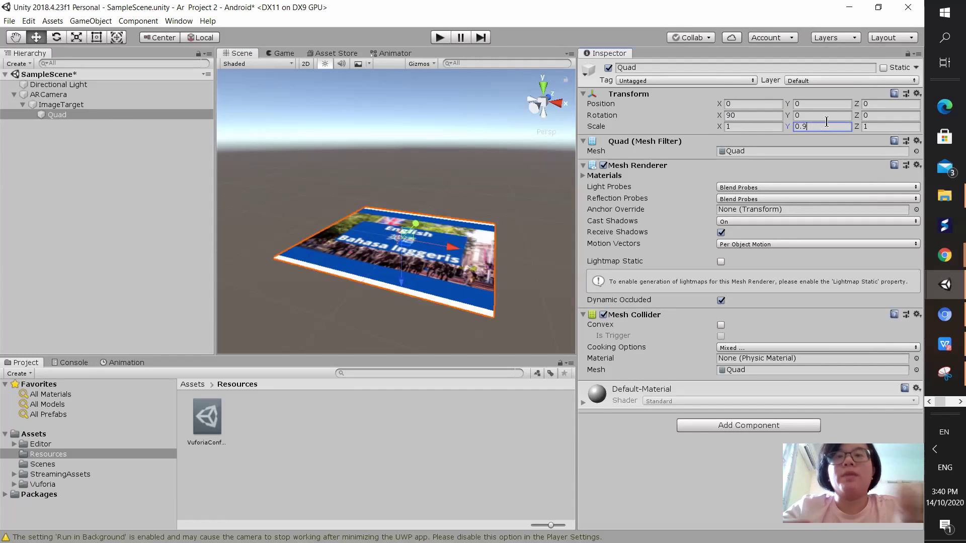
pyautogui.press('BackSpace')
pyautogui.write('8')
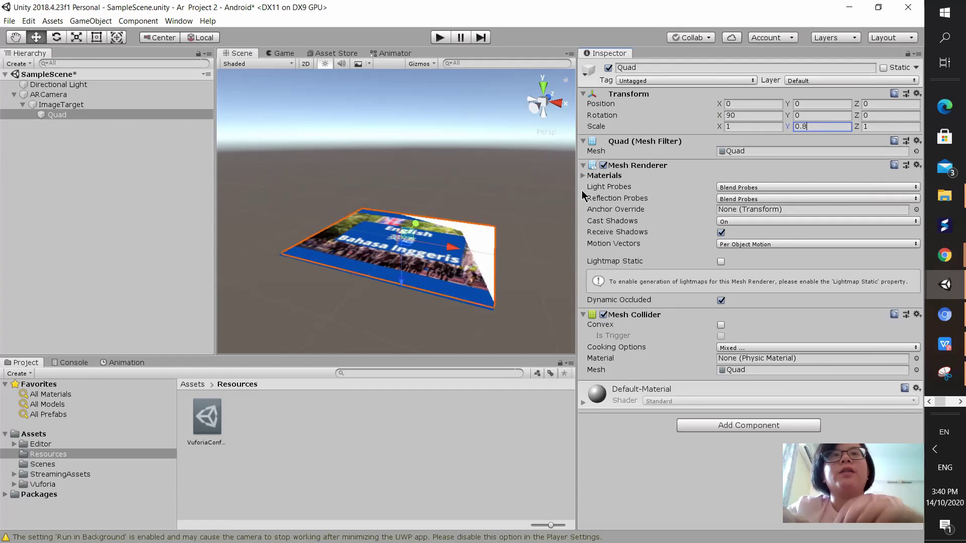
pyautogui.click(477, 210)
pyautogui.moveTo(528, 288); pyautogui.dragTo(570, 290, button='right')
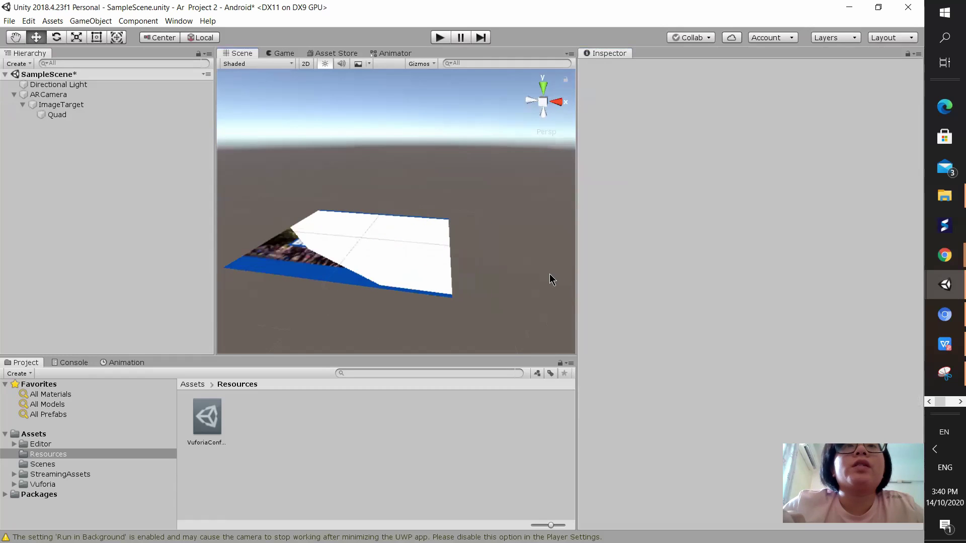
pyautogui.click(369, 251)
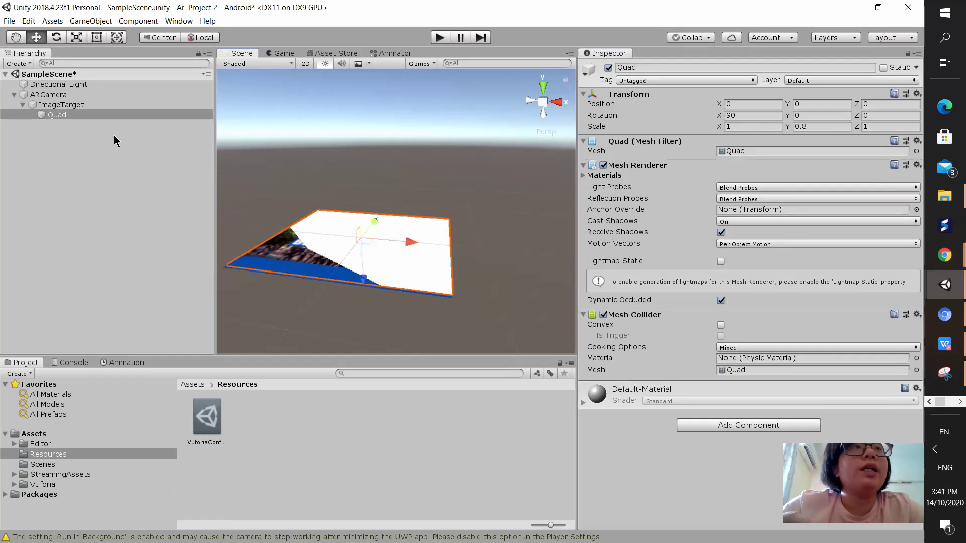
# Select the Quad and add a Video Player component via Add Component.
pyautogui.click(59, 105)
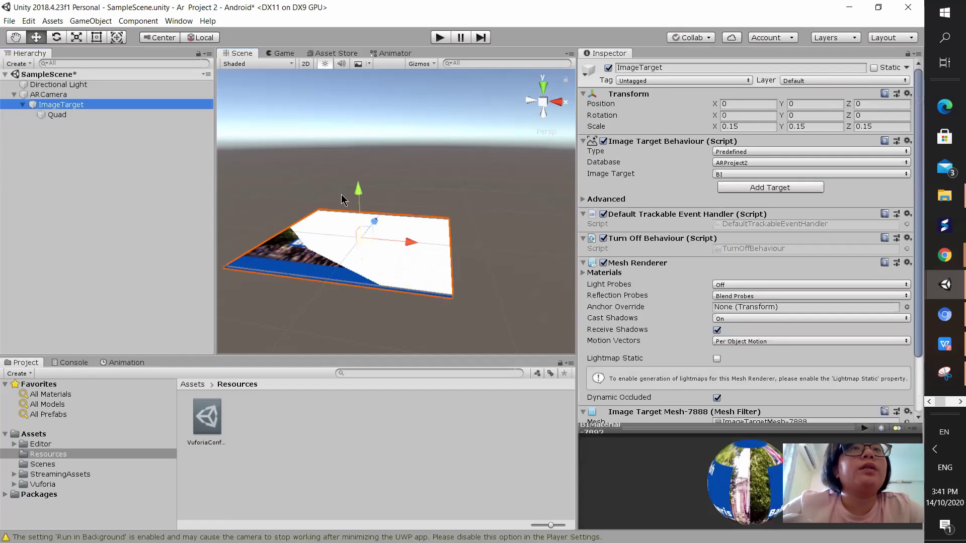
pyautogui.scroll(-3, 761, 307)
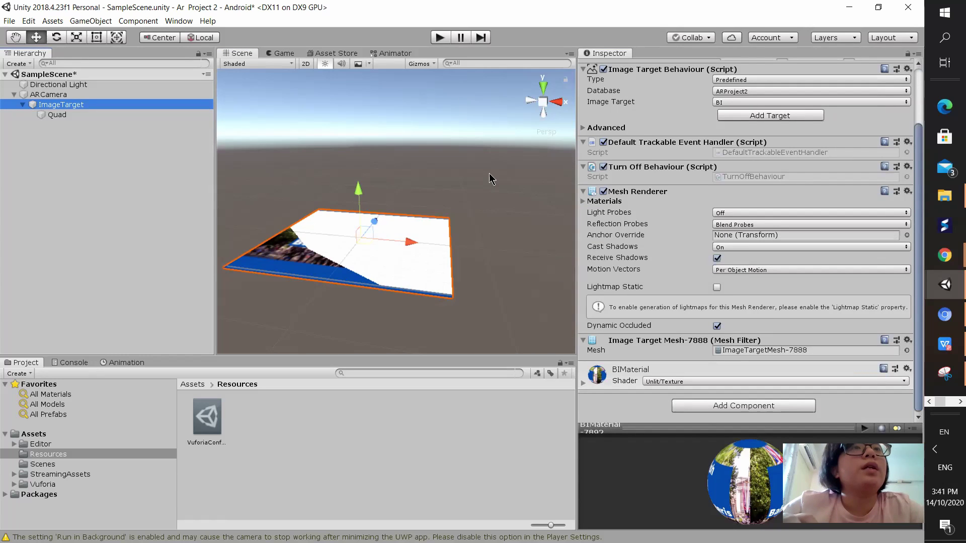
pyautogui.click(57, 114)
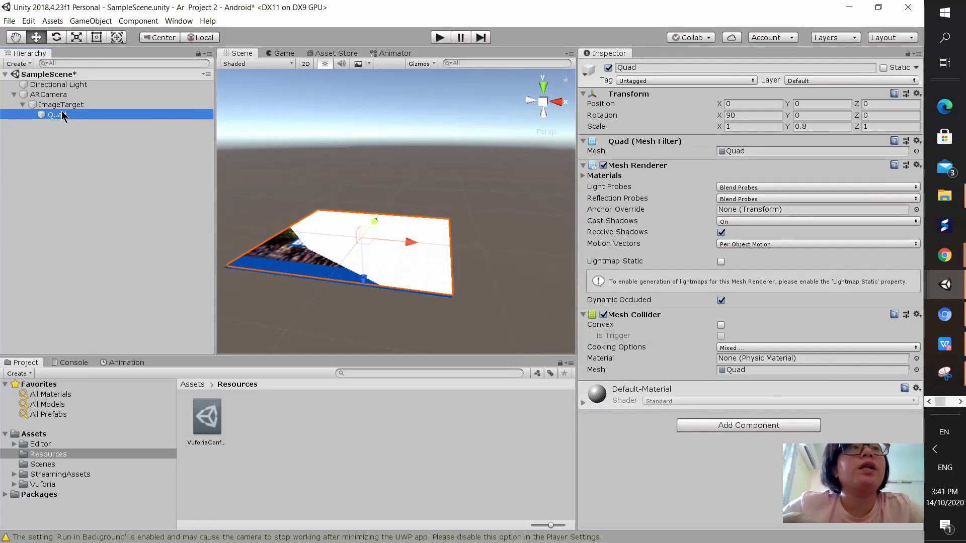
pyautogui.click(745, 425)
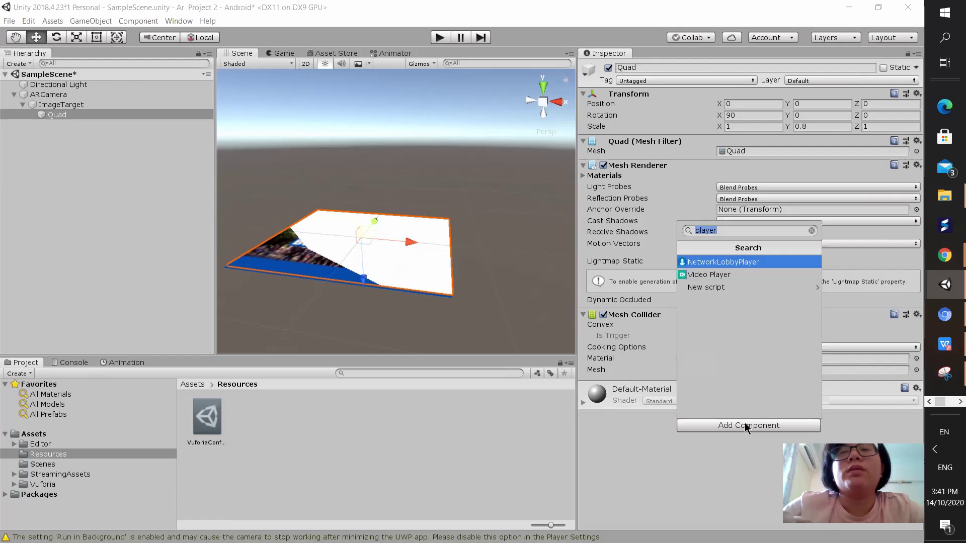
pyautogui.click(718, 274)
pyautogui.scroll(-3, 758, 345)
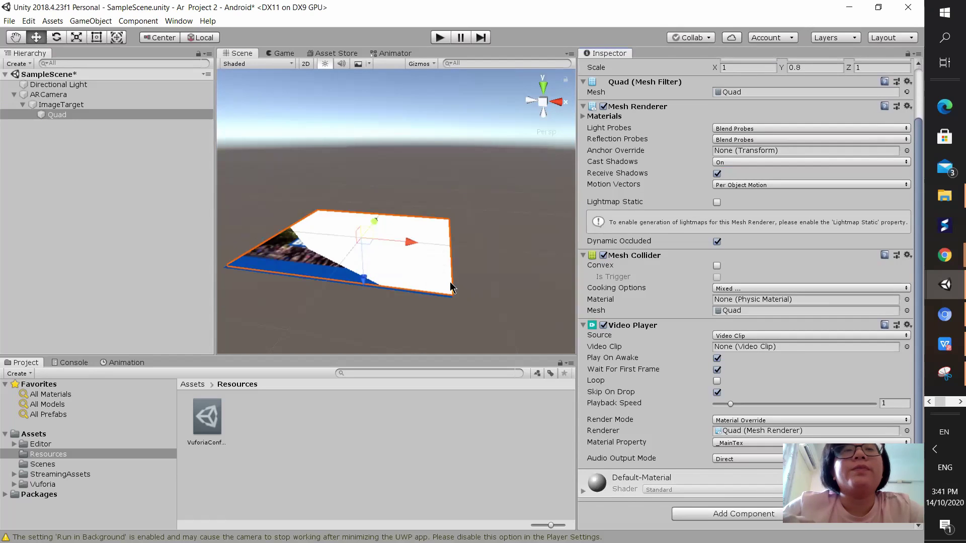
pyautogui.keyDown('alt'); pyautogui.moveTo(451, 288); pyautogui.dragTo(498, 162); pyautogui.keyUp('alt')
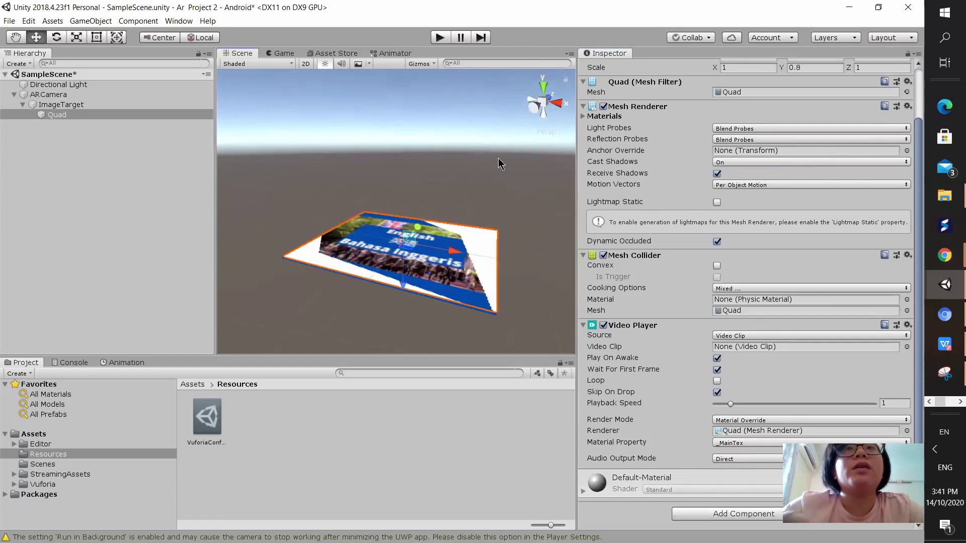
pyautogui.hotkey('alt', 'Tab')
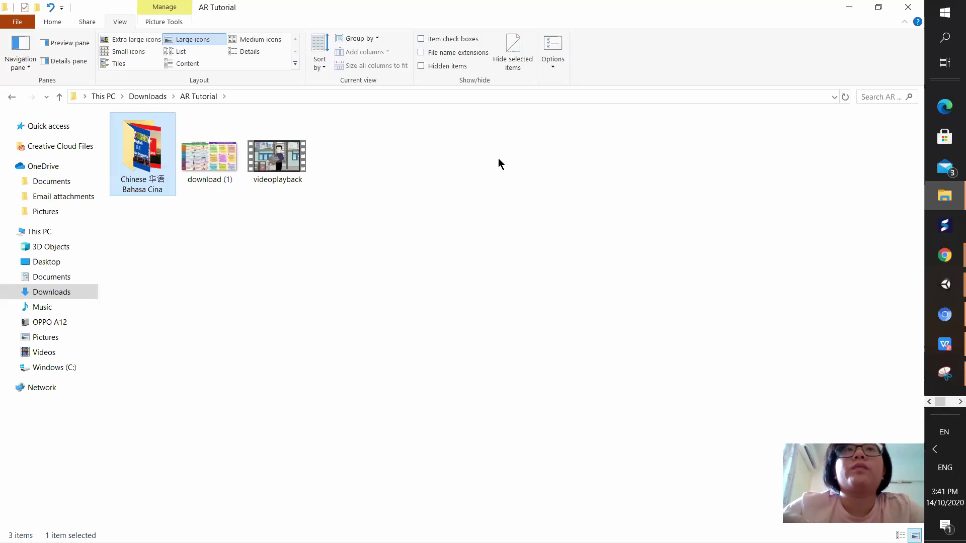
pyautogui.click(282, 161)
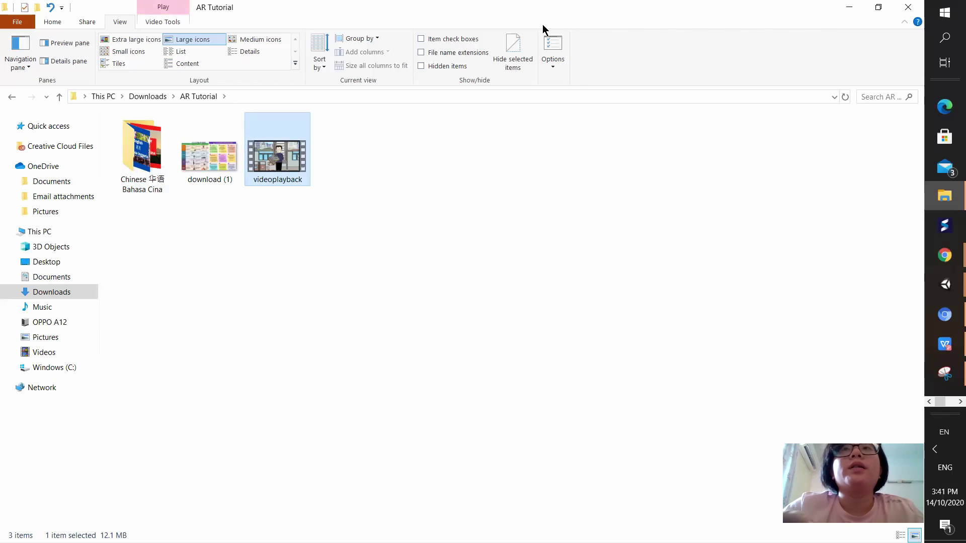
pyautogui.hotkey('alt', 'Tab')
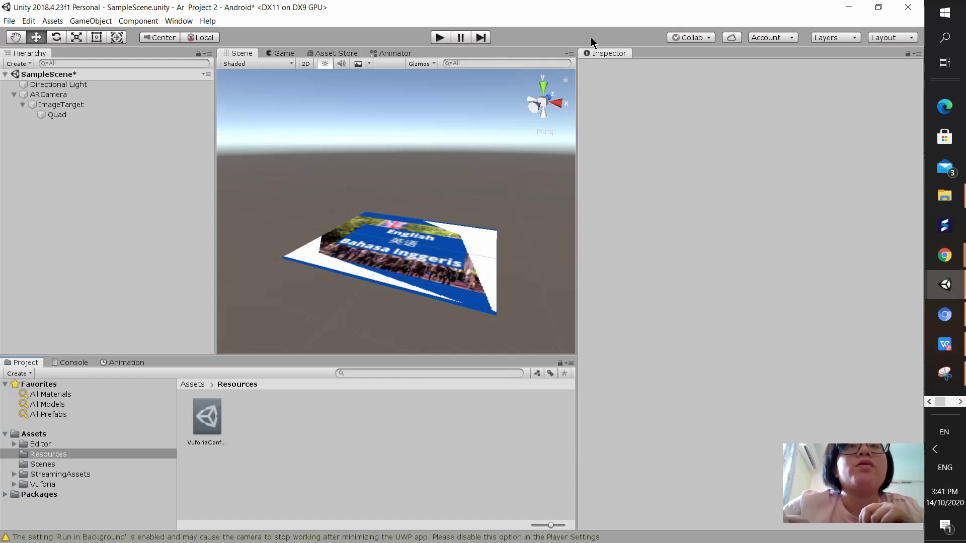
# Shrink Unity beside the AR Tutorial folder, drag download (1) into Assets/Resources, then maximize.
pyautogui.click(879, 7)
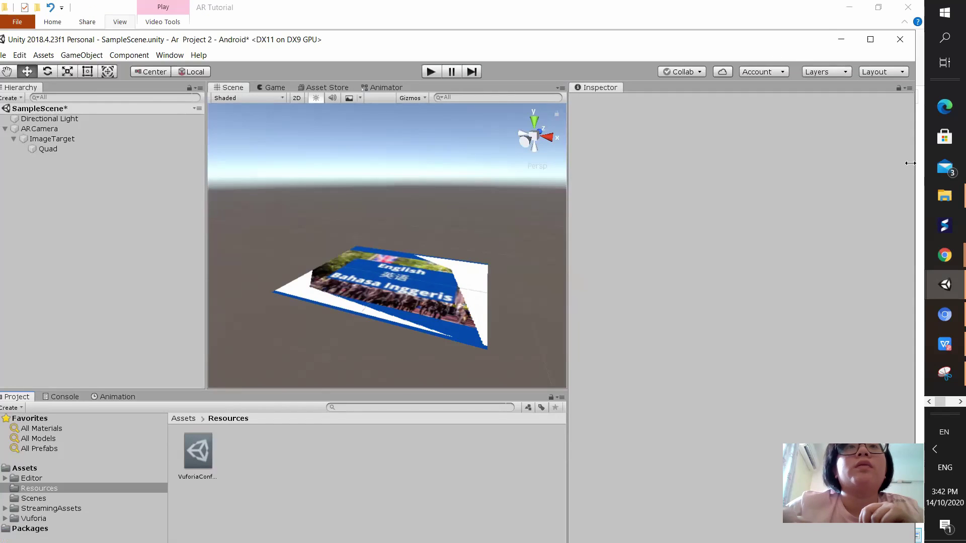
pyautogui.moveTo(910, 163); pyautogui.dragTo(590, 156)
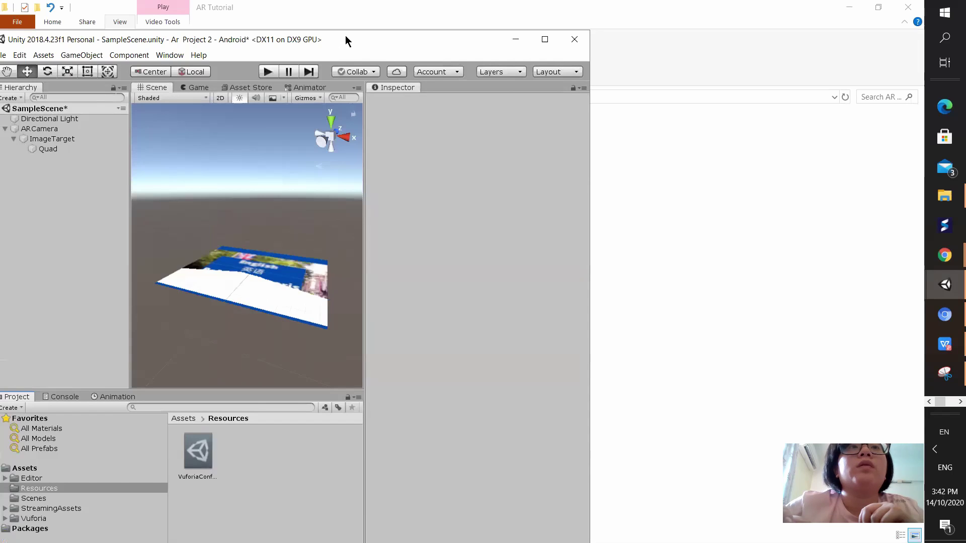
pyautogui.moveTo(345, 35); pyautogui.dragTo(687, 47)
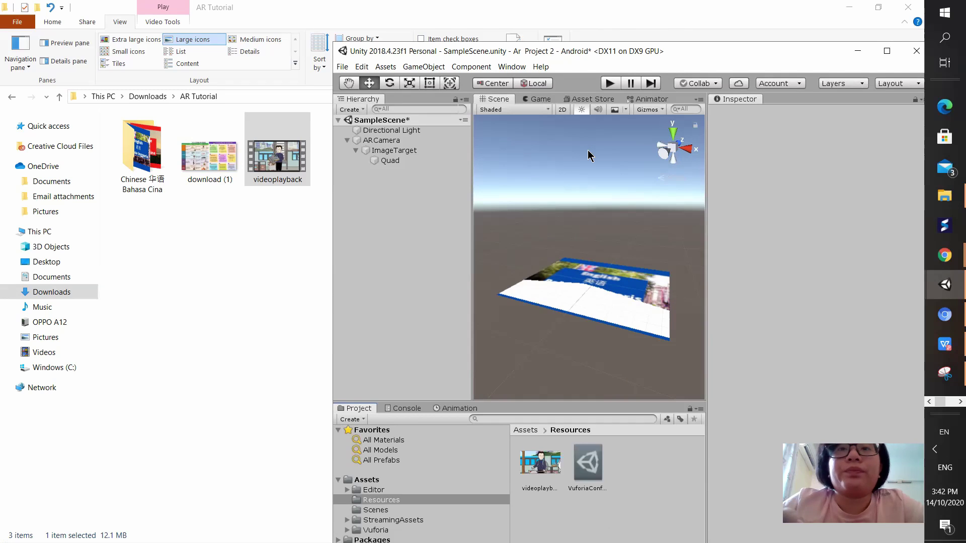
pyautogui.click(197, 161)
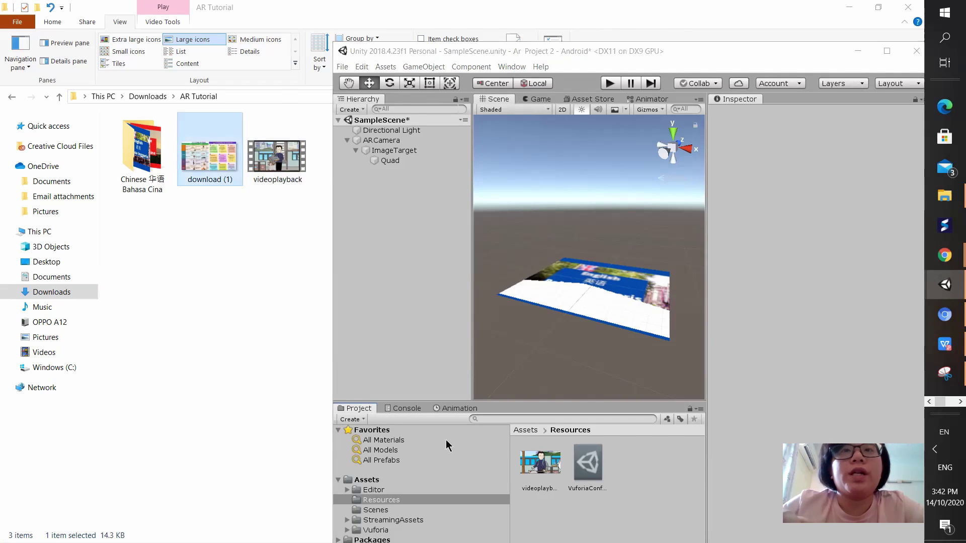
pyautogui.moveTo(625, 488); pyautogui.dragTo(638, 488)
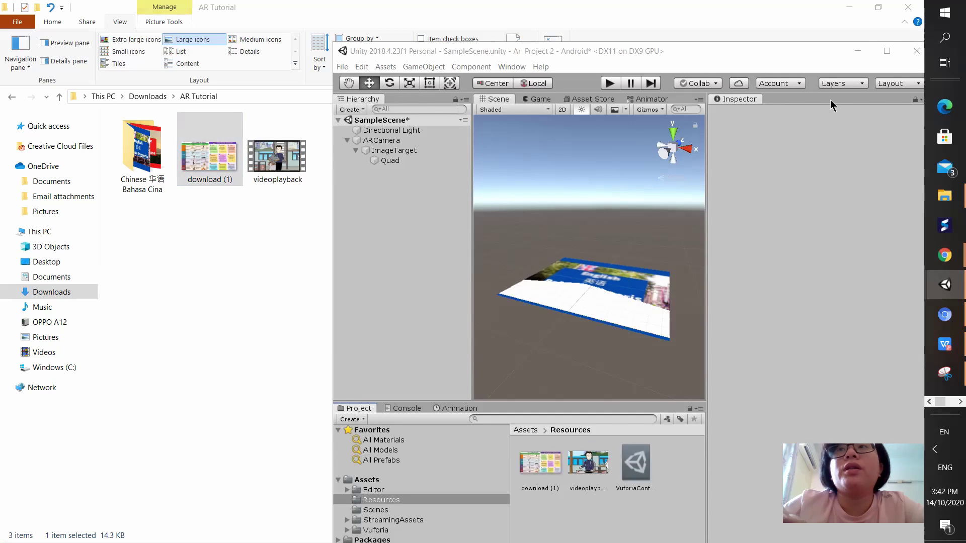
pyautogui.click(887, 50)
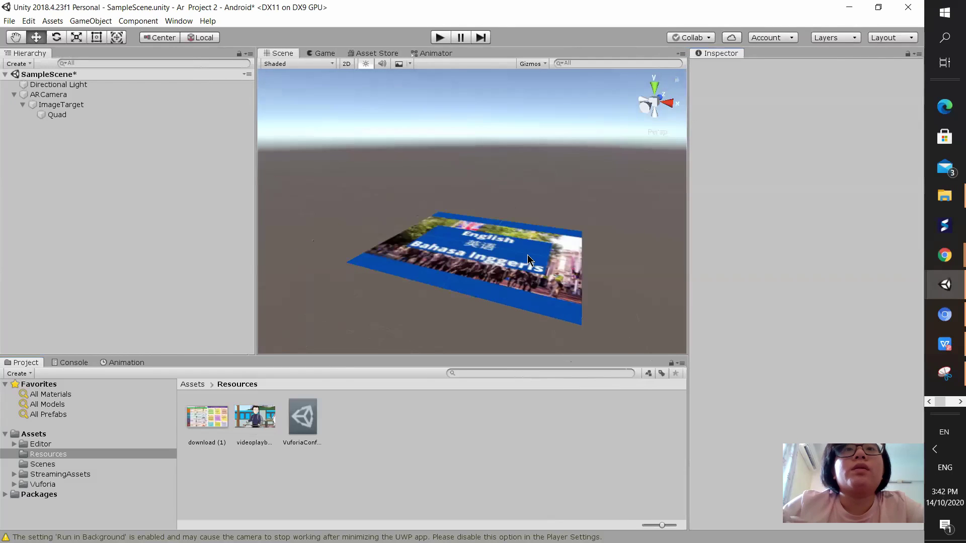
# Assign the videoplayback clip to the Quad's Video Player Video Clip field.
pyautogui.click(60, 116)
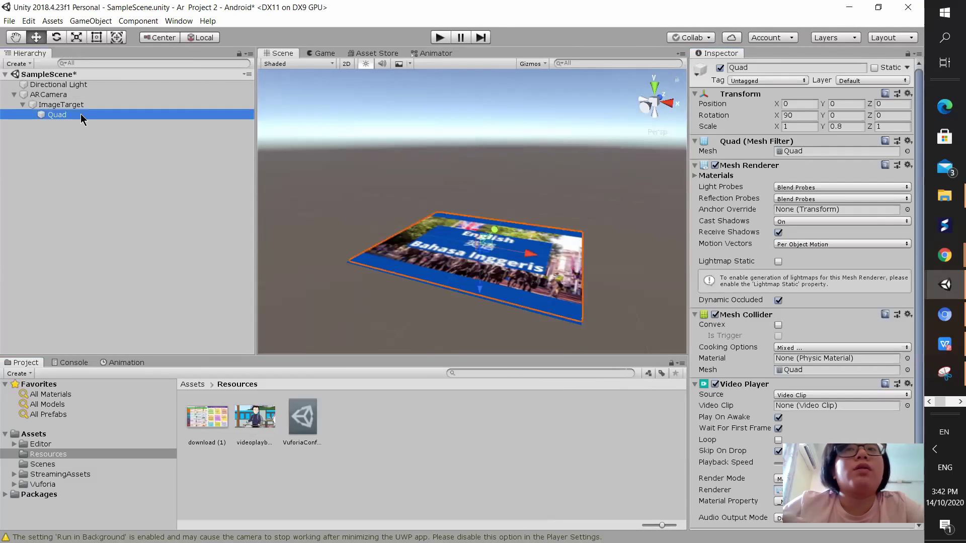
pyautogui.scroll(-3, 865, 362)
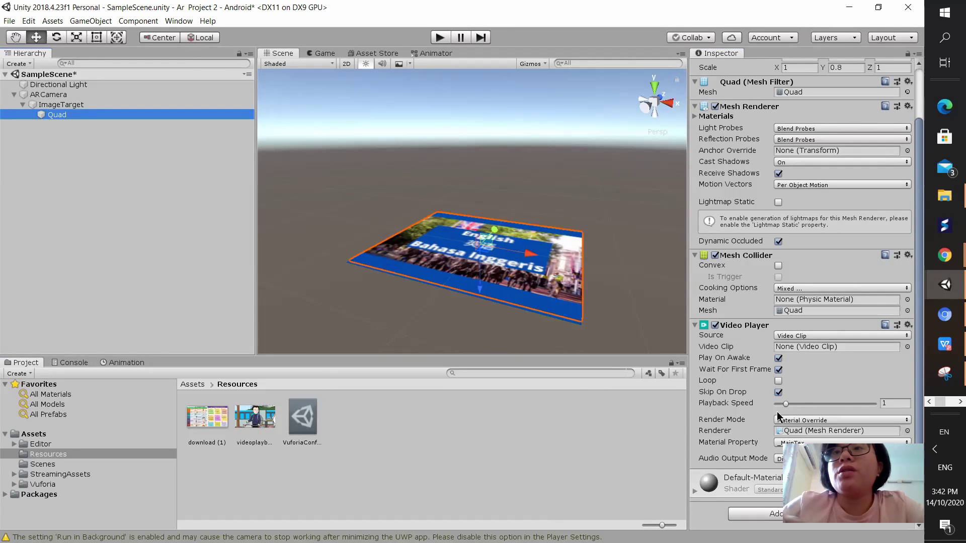
pyautogui.moveTo(255, 417); pyautogui.dragTo(55, 114)
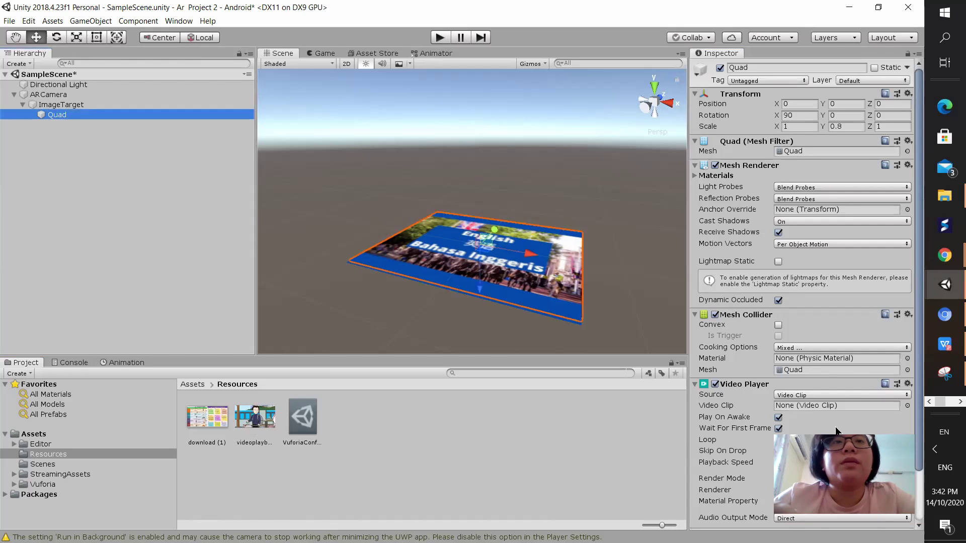
pyautogui.moveTo(254, 416); pyautogui.dragTo(804, 405)
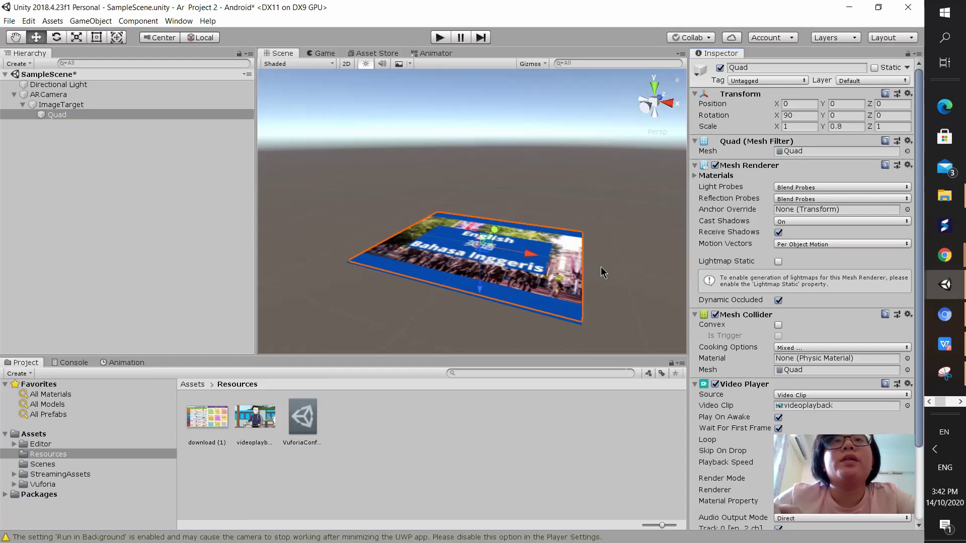
pyautogui.moveTo(490, 325); pyautogui.dragTo(607, 233, button='middle')
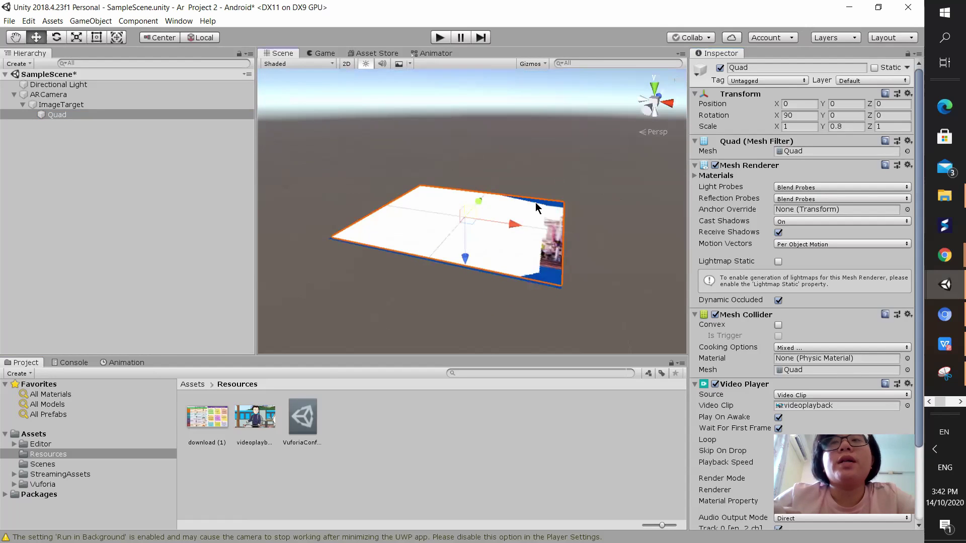